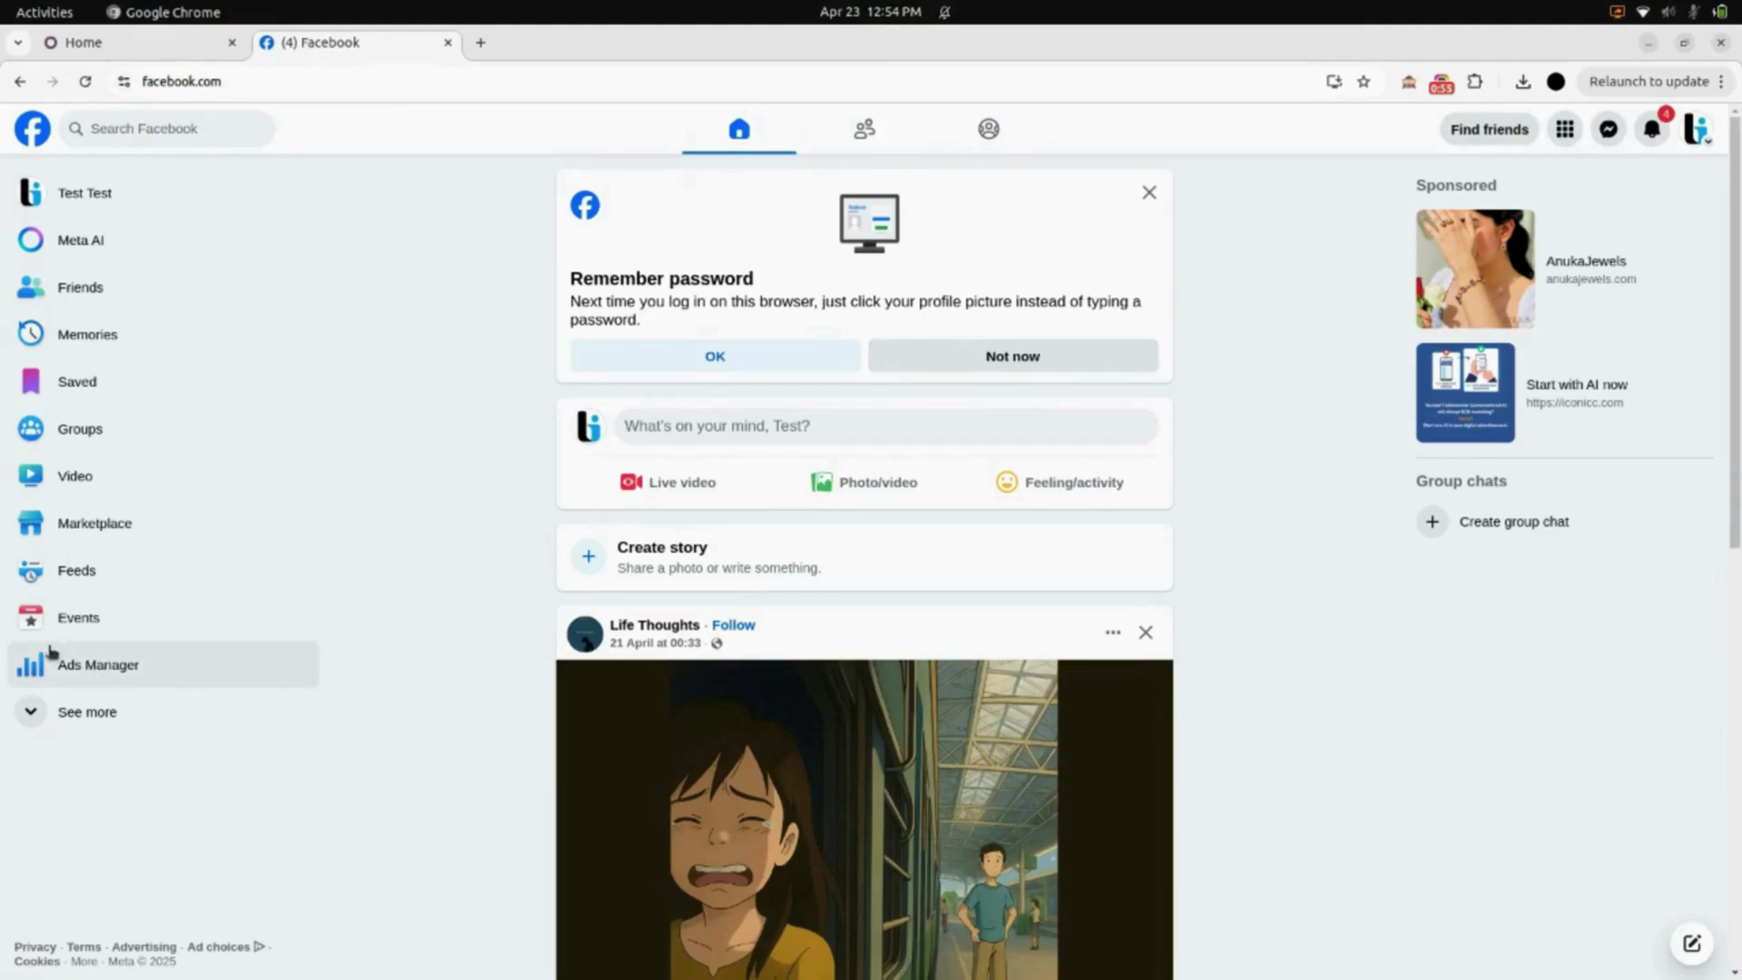
# Step: Go from Facebook to Ads Manager, then to the ad account's Events Manager overview
pyautogui.click(100, 669)
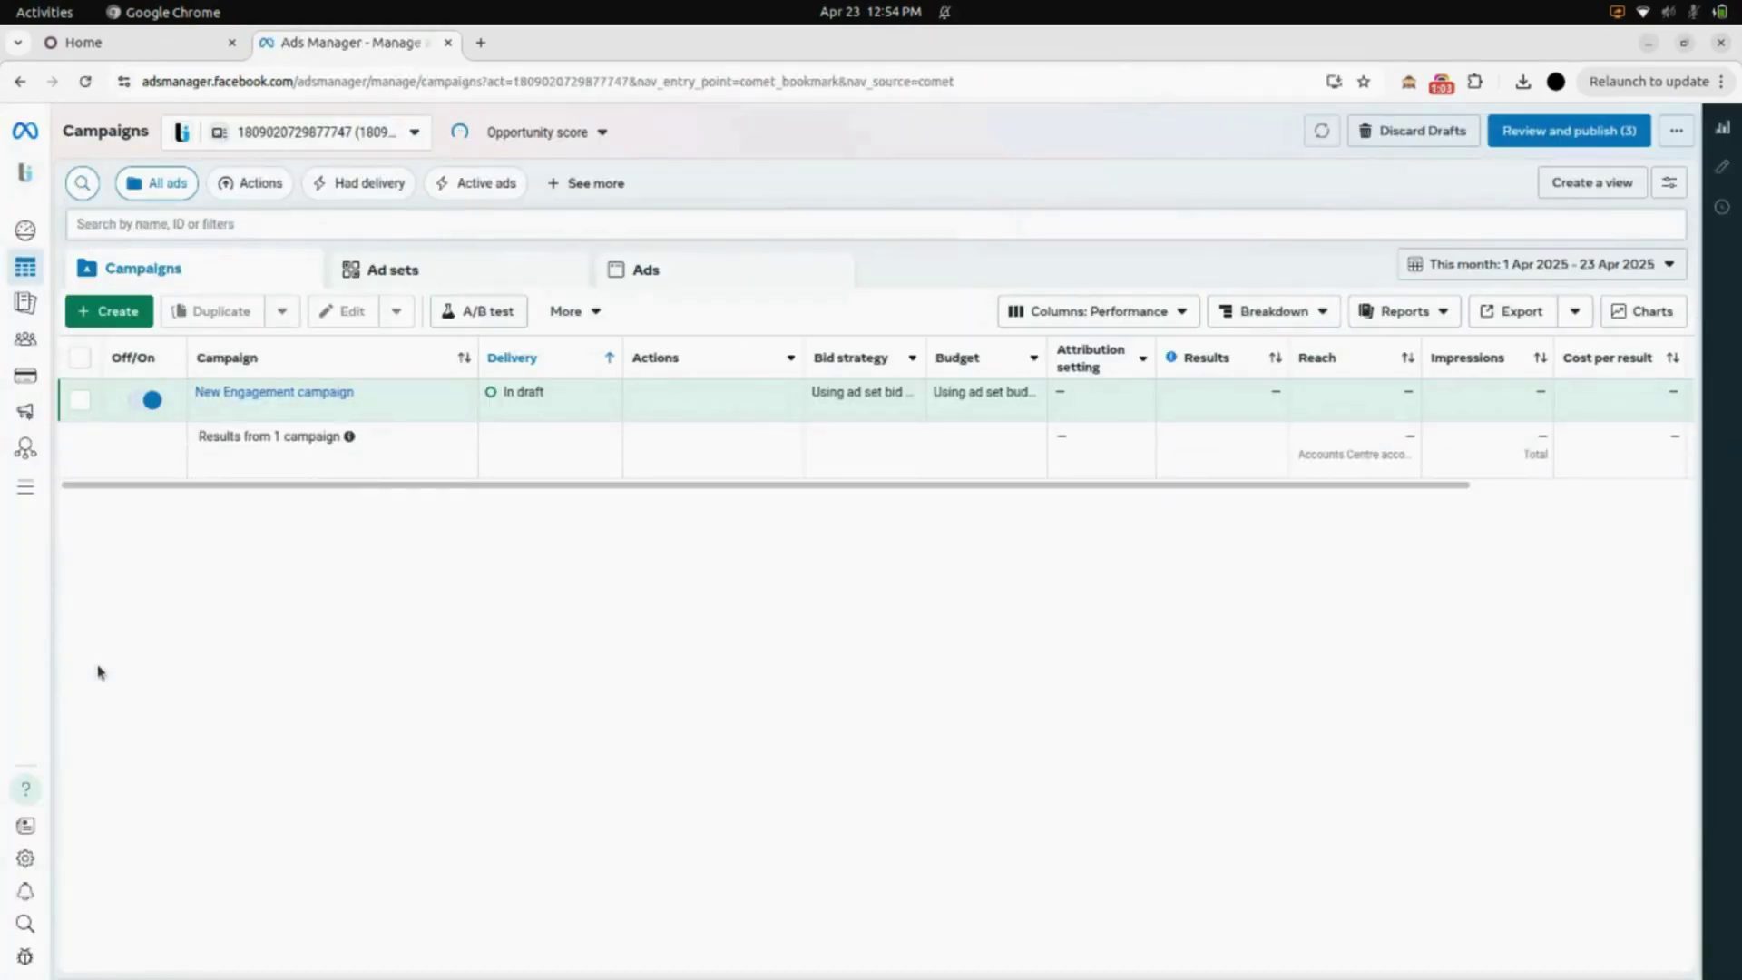
pyautogui.moveTo(2, 641)
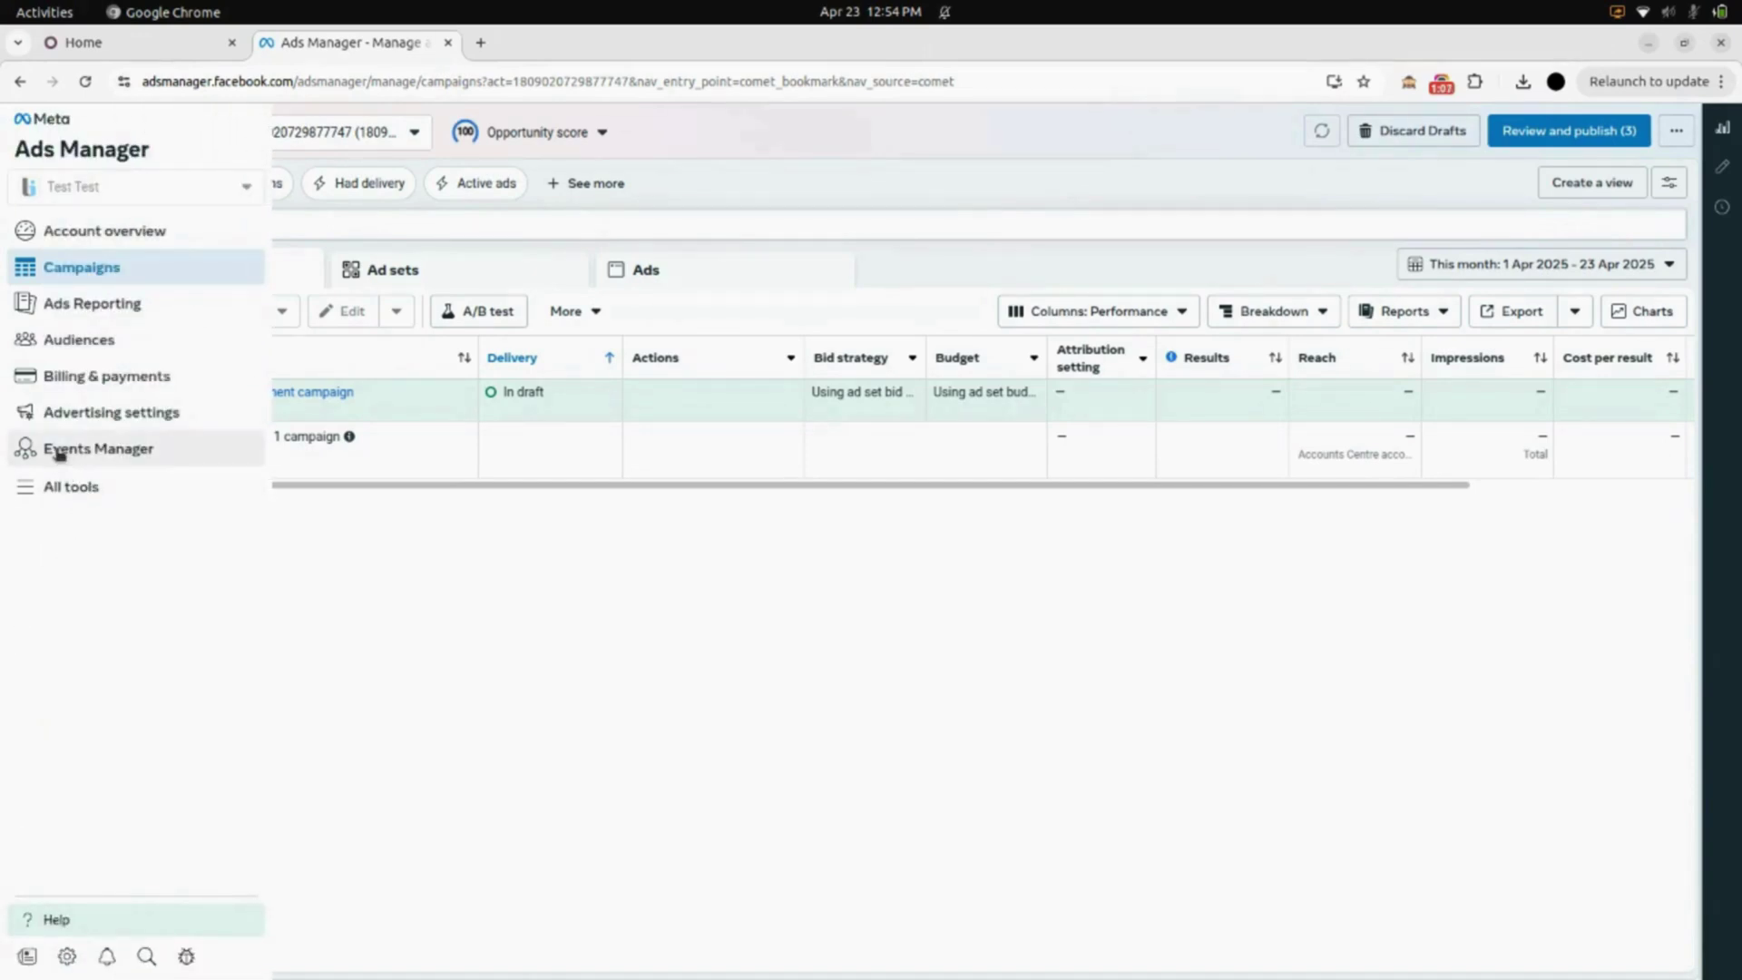
pyautogui.click(125, 453)
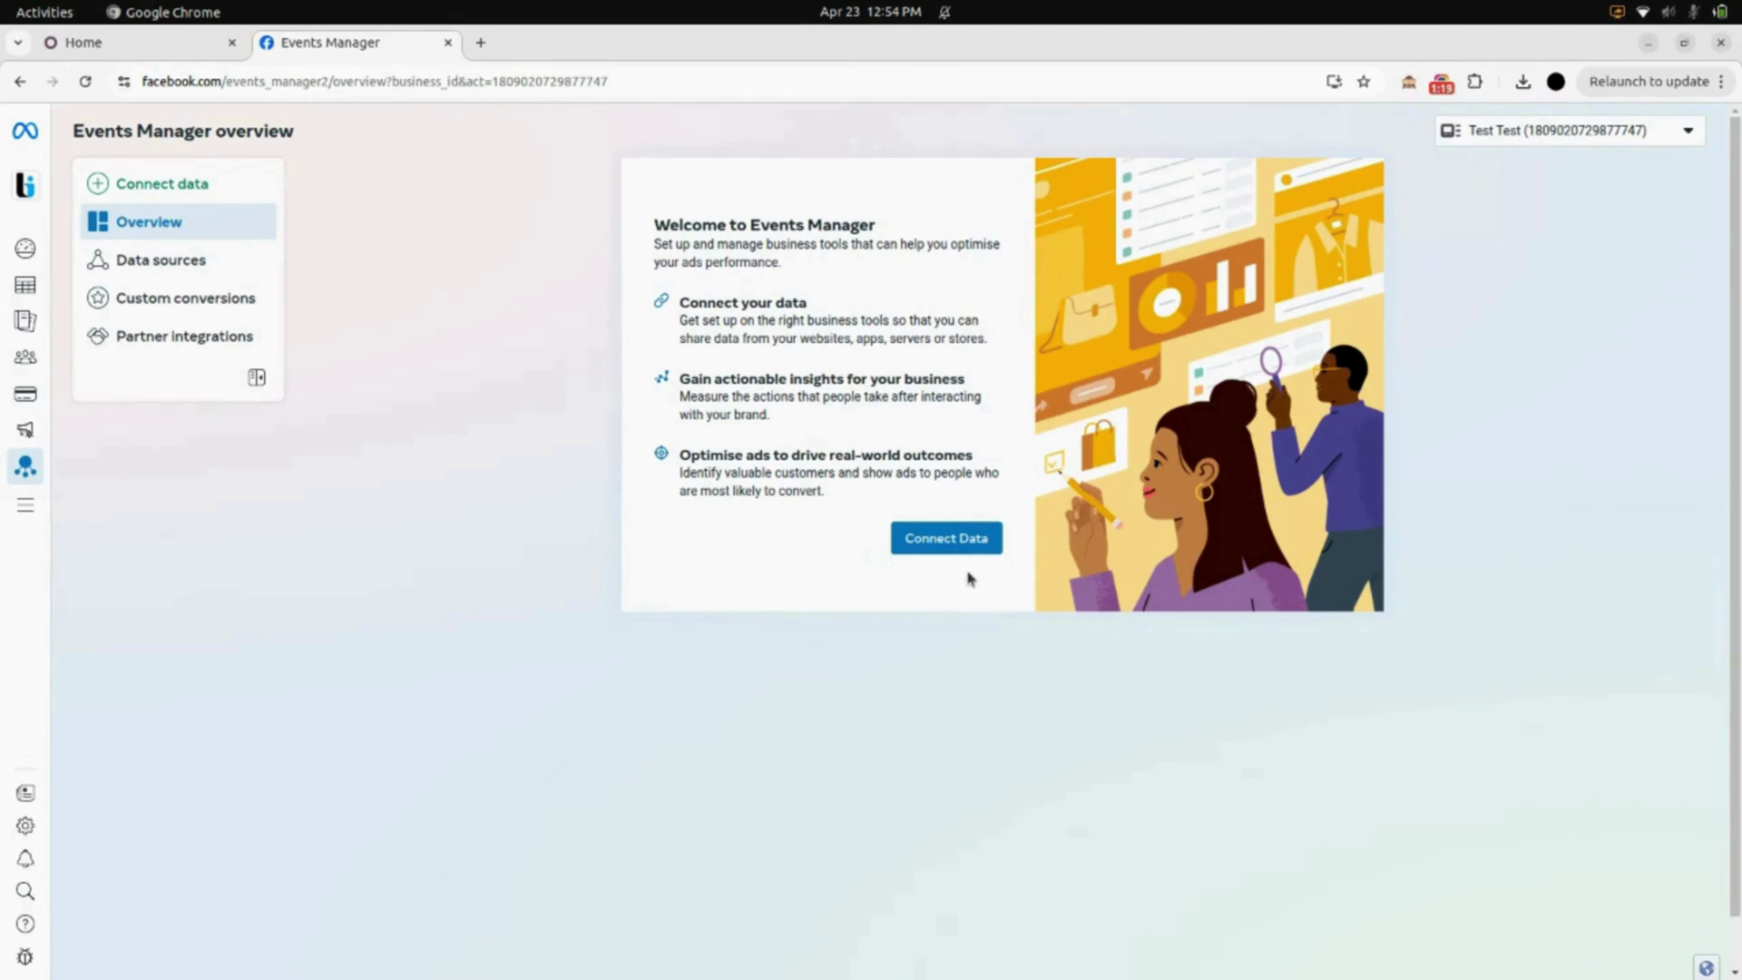
# Step: Try Connect Data, find Web disabled, and open Meta Business Suite to create a business portfolio
pyautogui.click(961, 540)
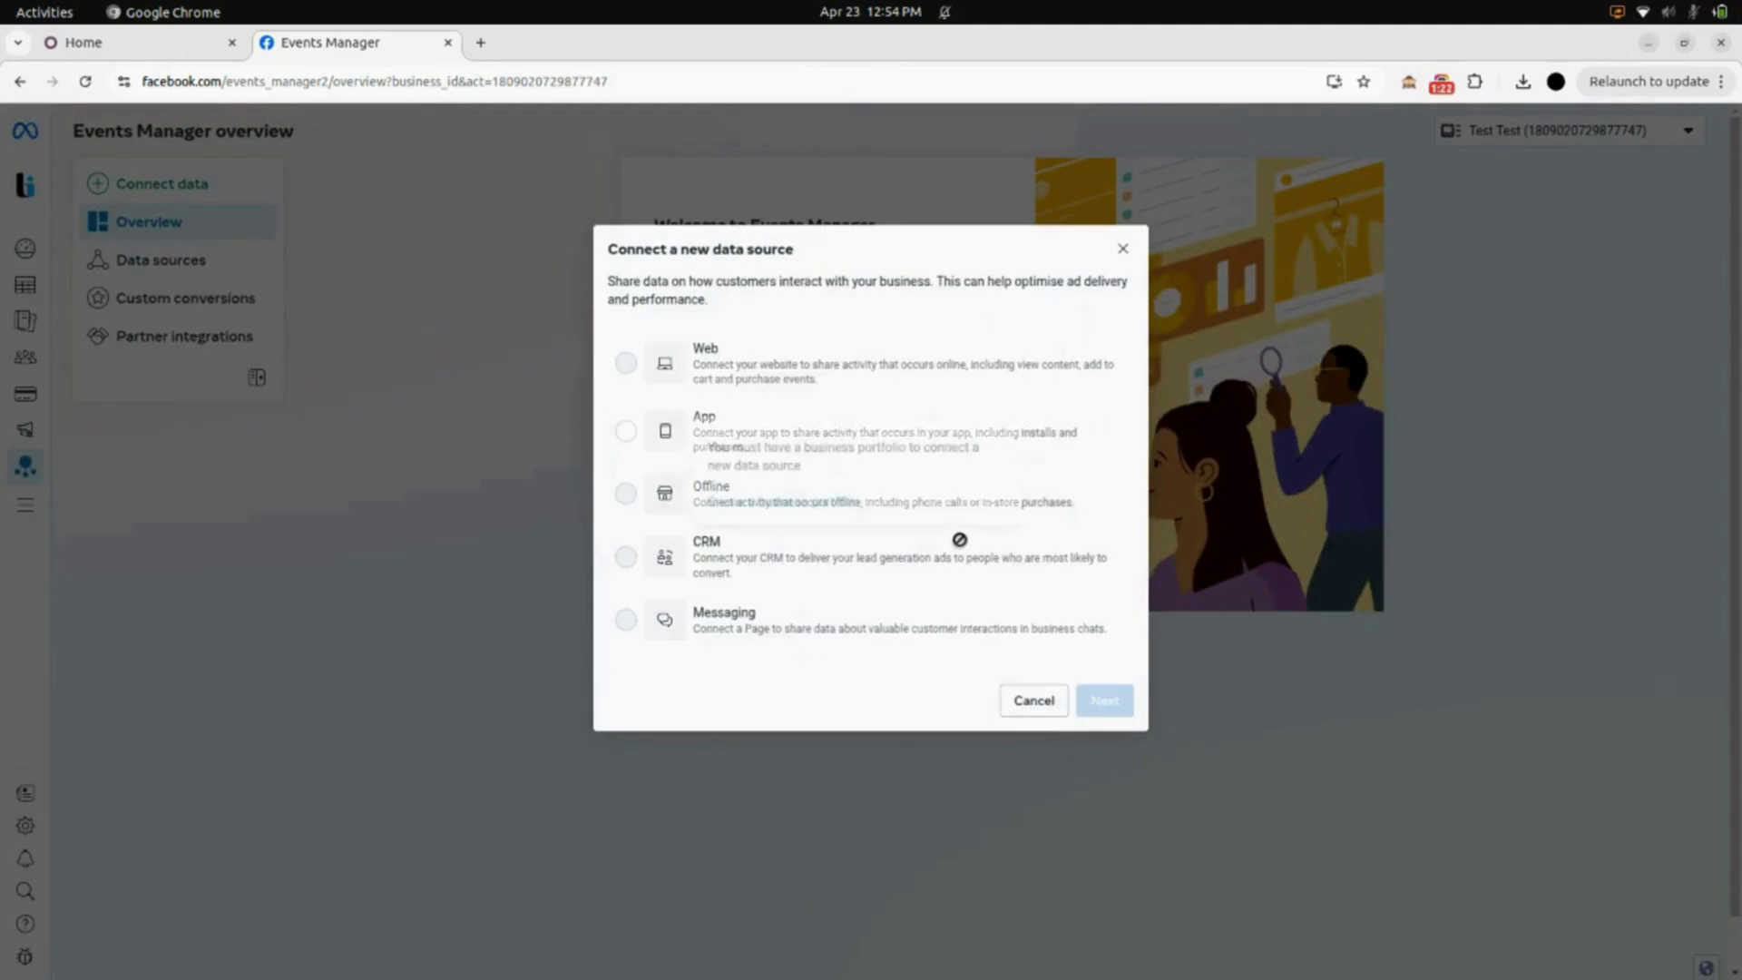
pyautogui.moveTo(960, 541)
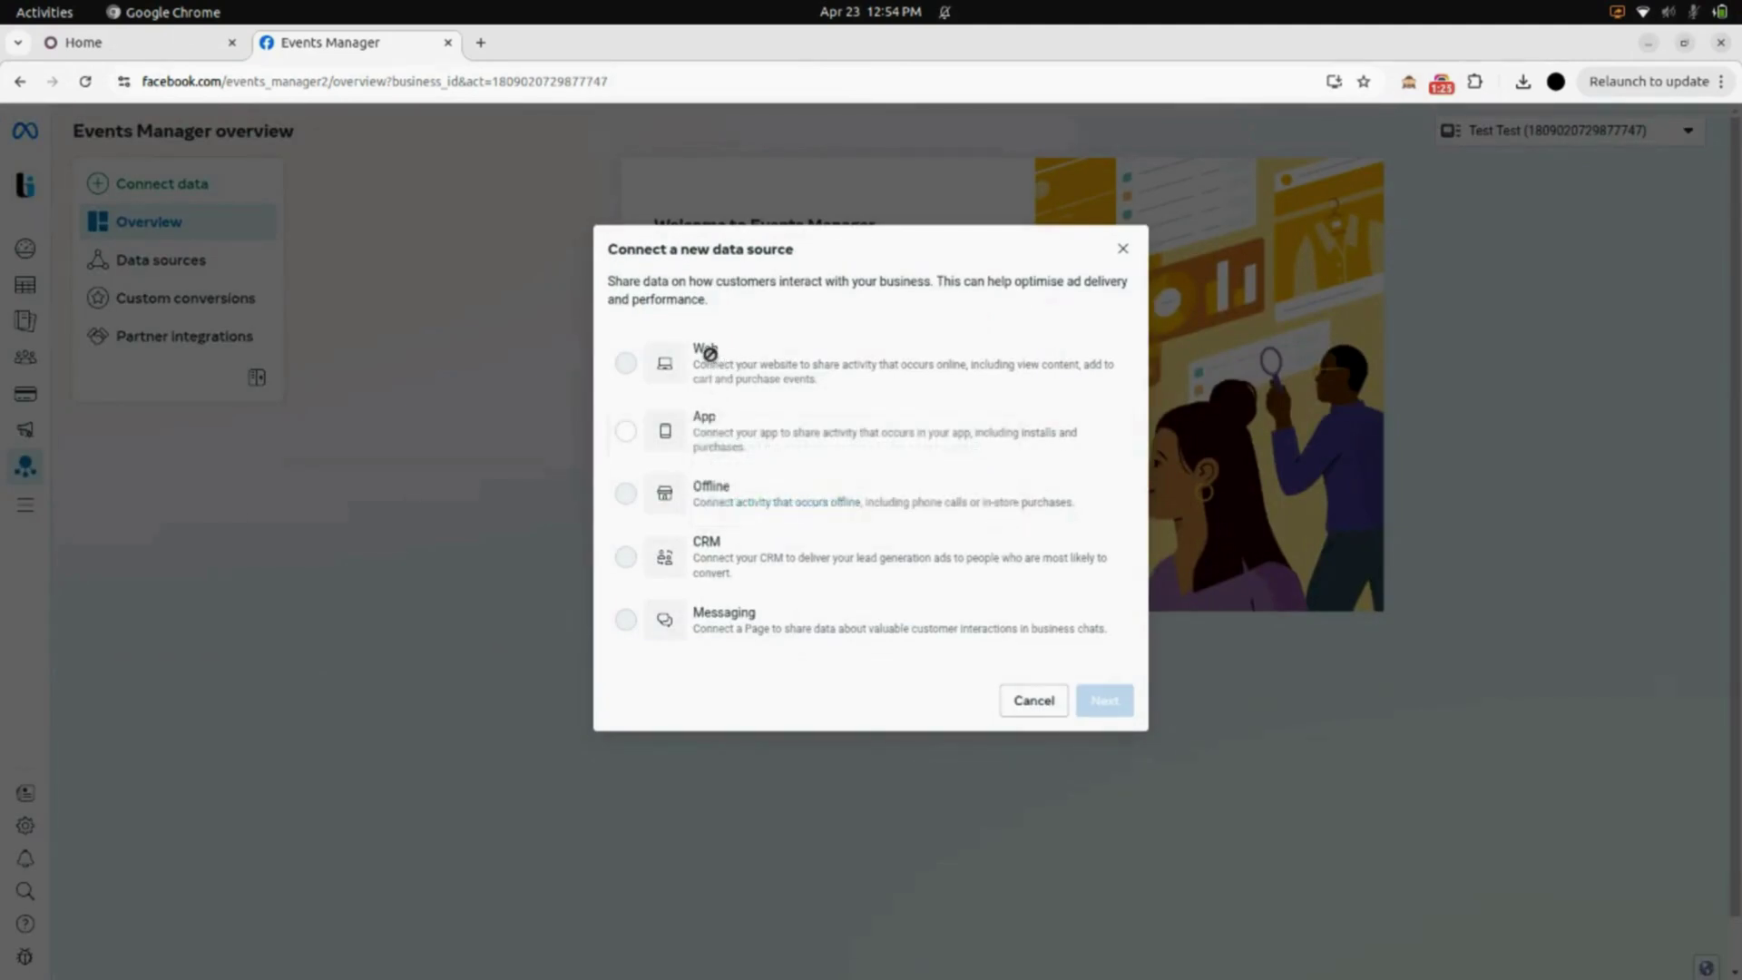
pyautogui.moveTo(709, 354)
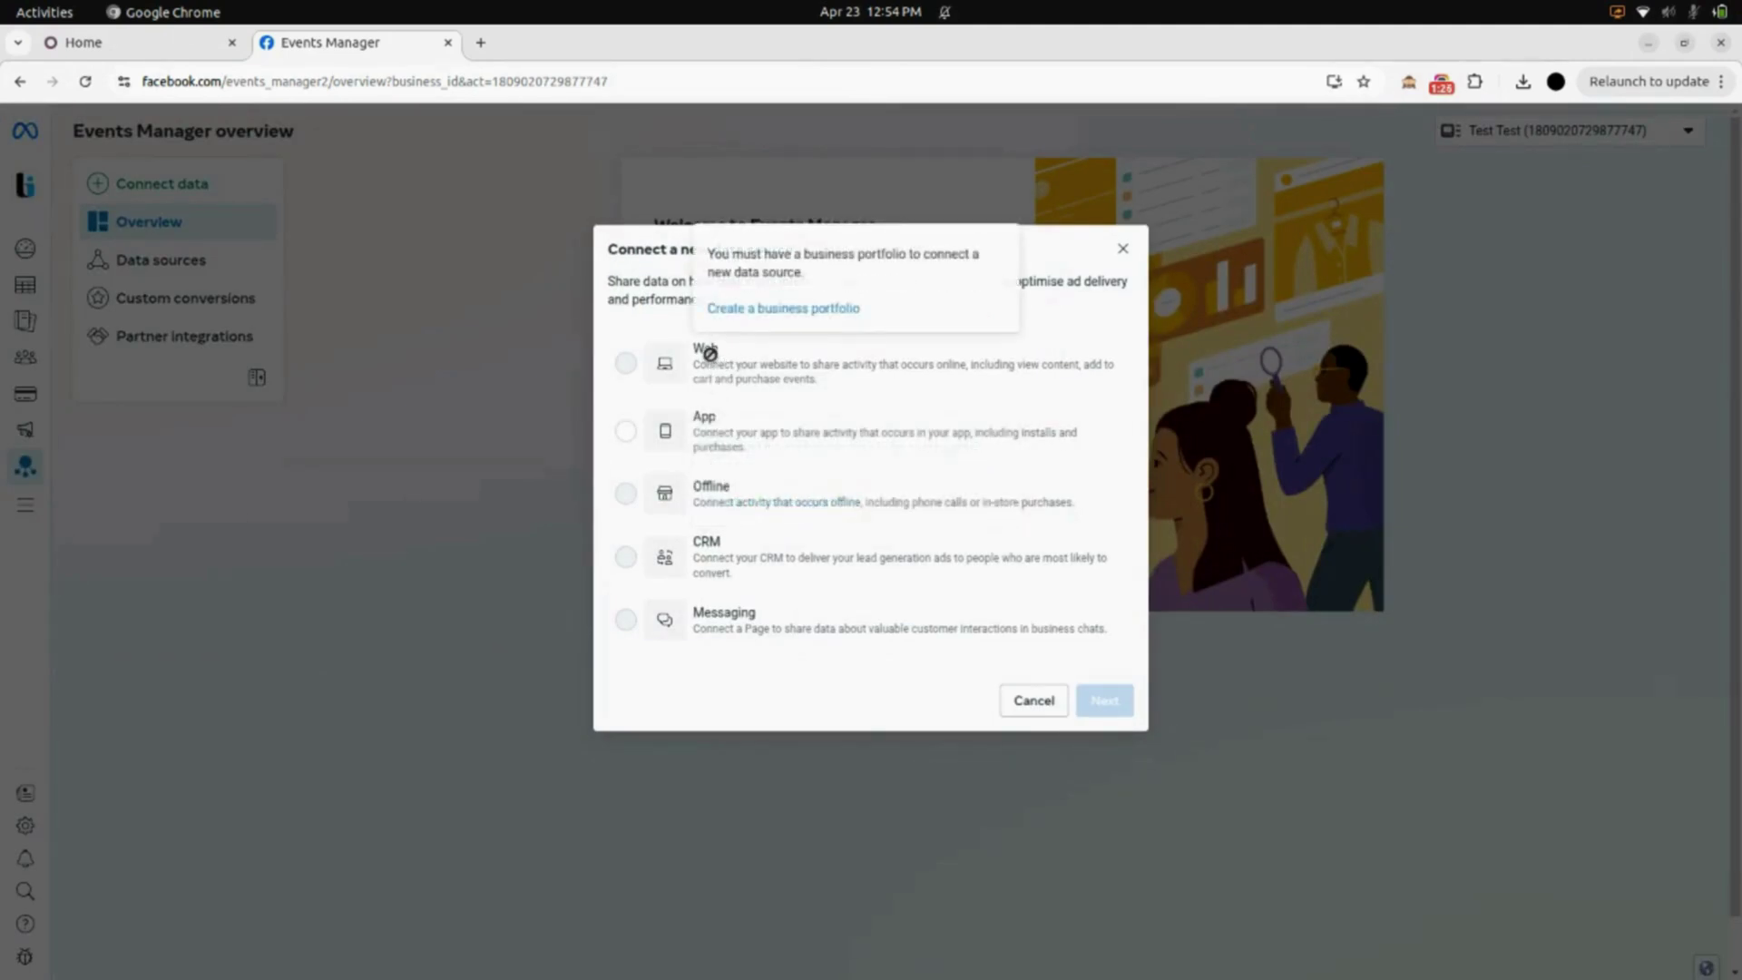
pyautogui.click(778, 310)
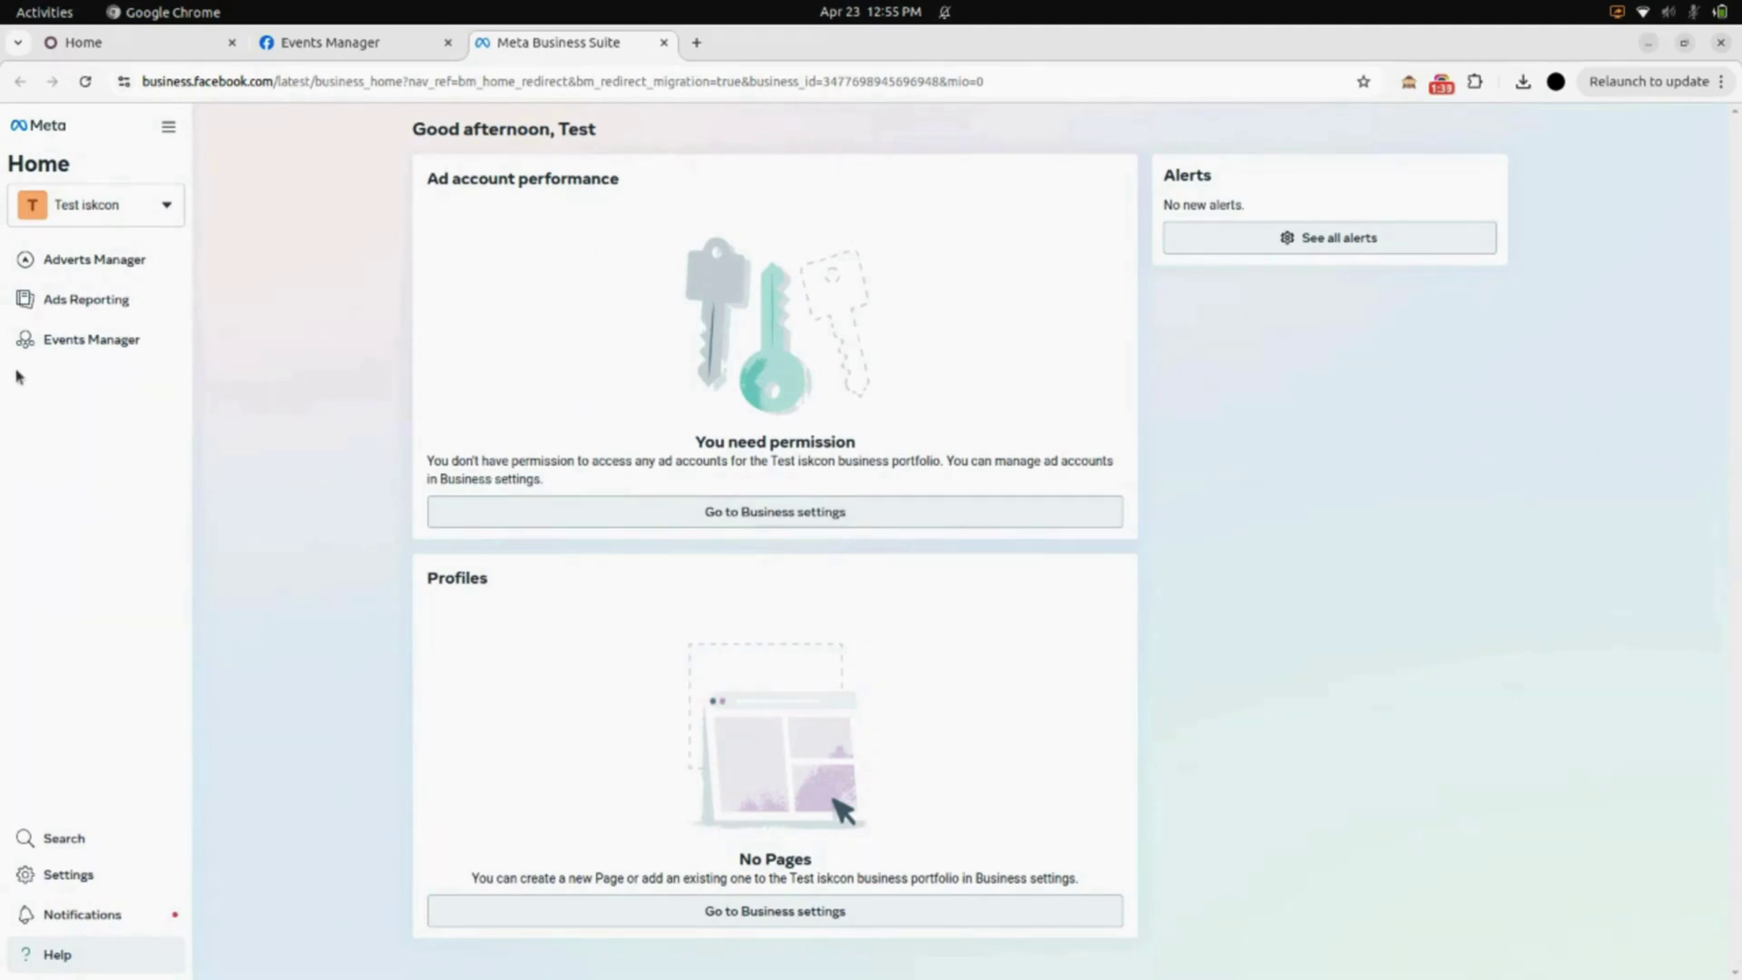
# Step: Open Events Manager from the Business Suite sidebar
pyautogui.click(99, 349)
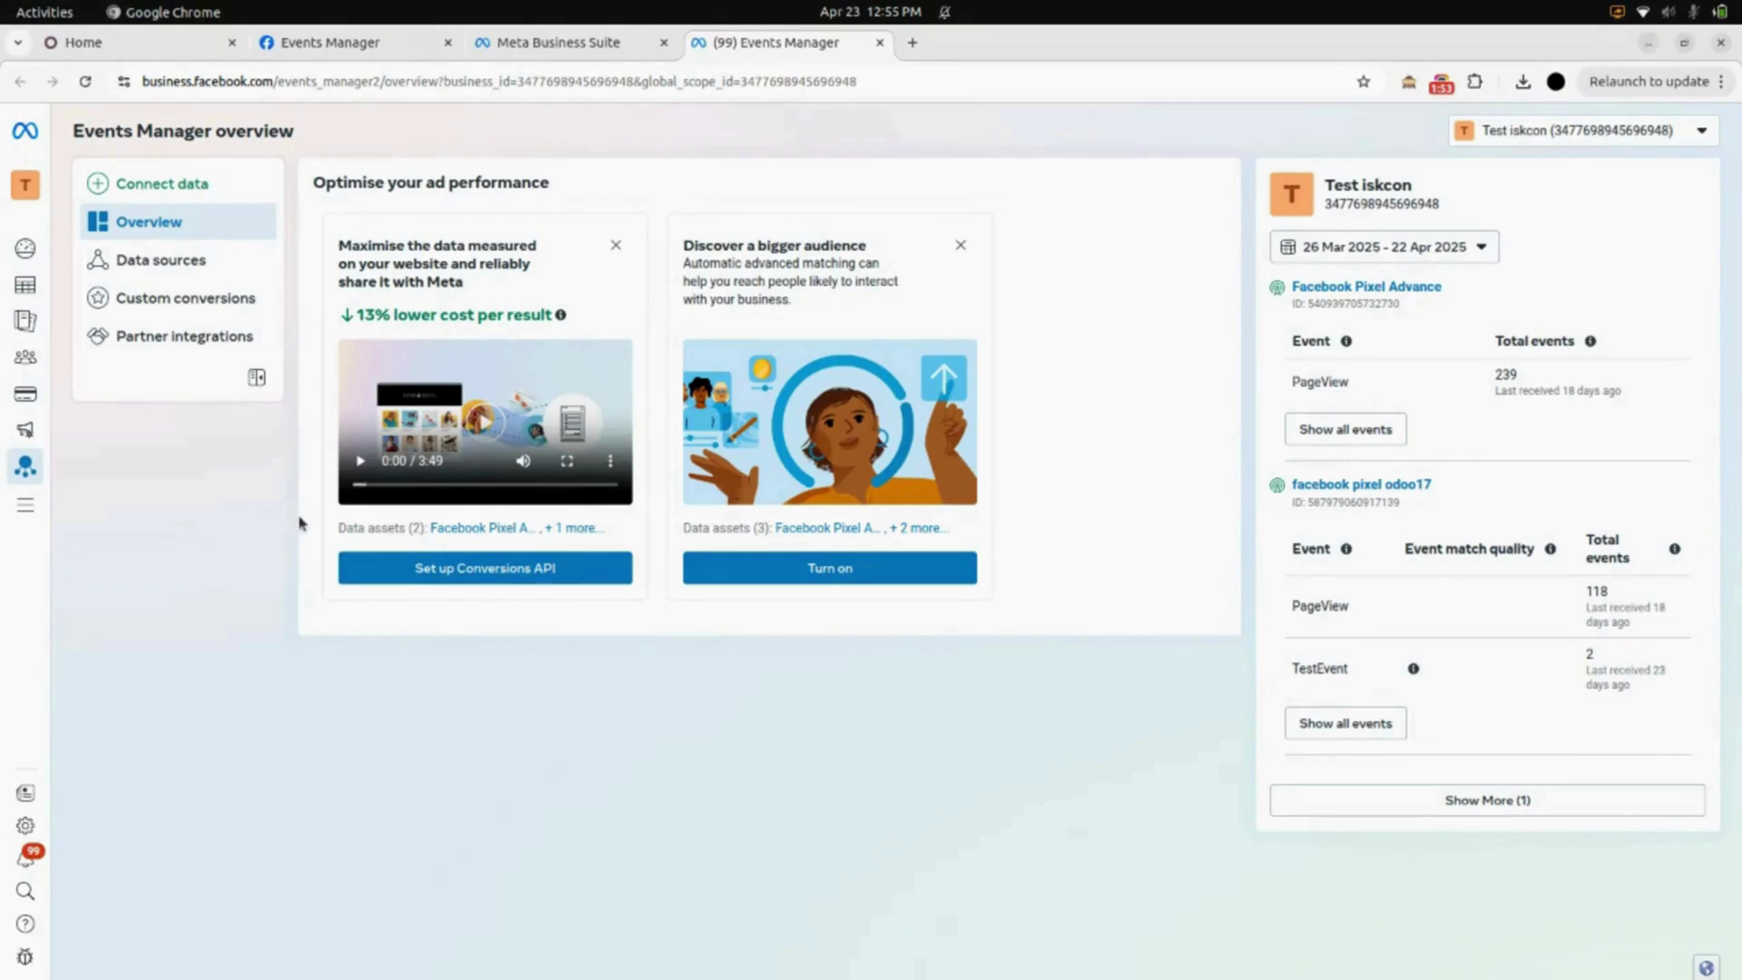
# Step: Connect Web data and select the existing Facebook Pixel Advance dataset
pyautogui.click(166, 192)
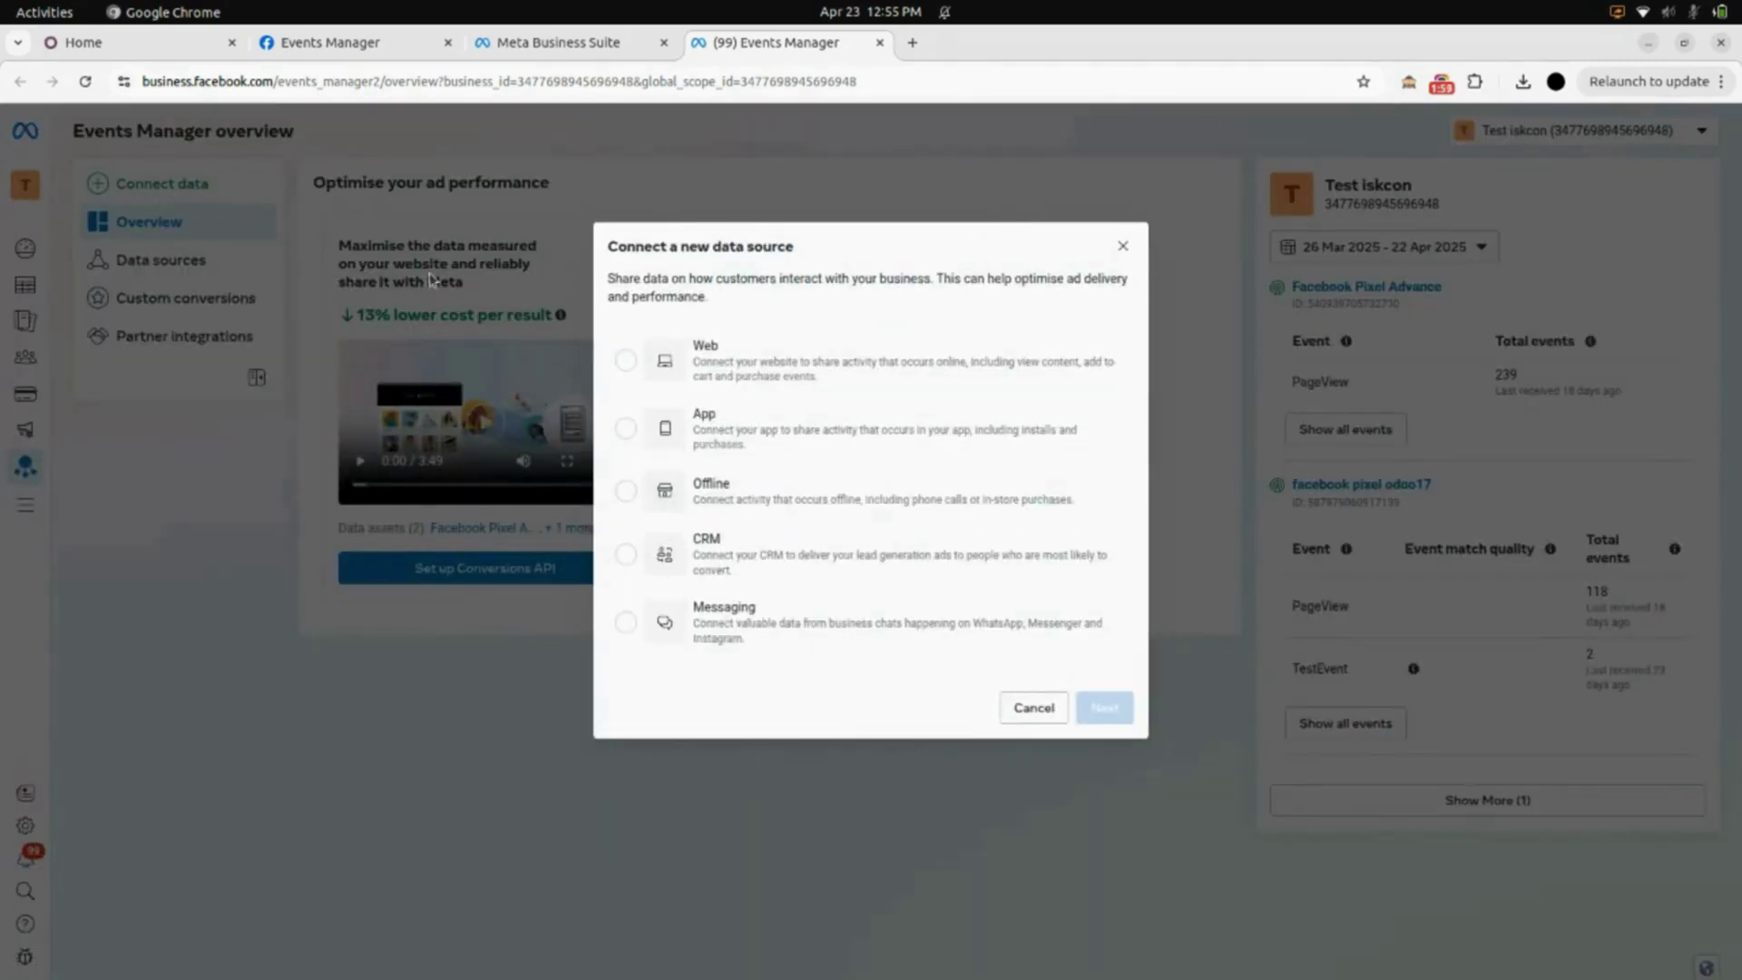
pyautogui.click(628, 362)
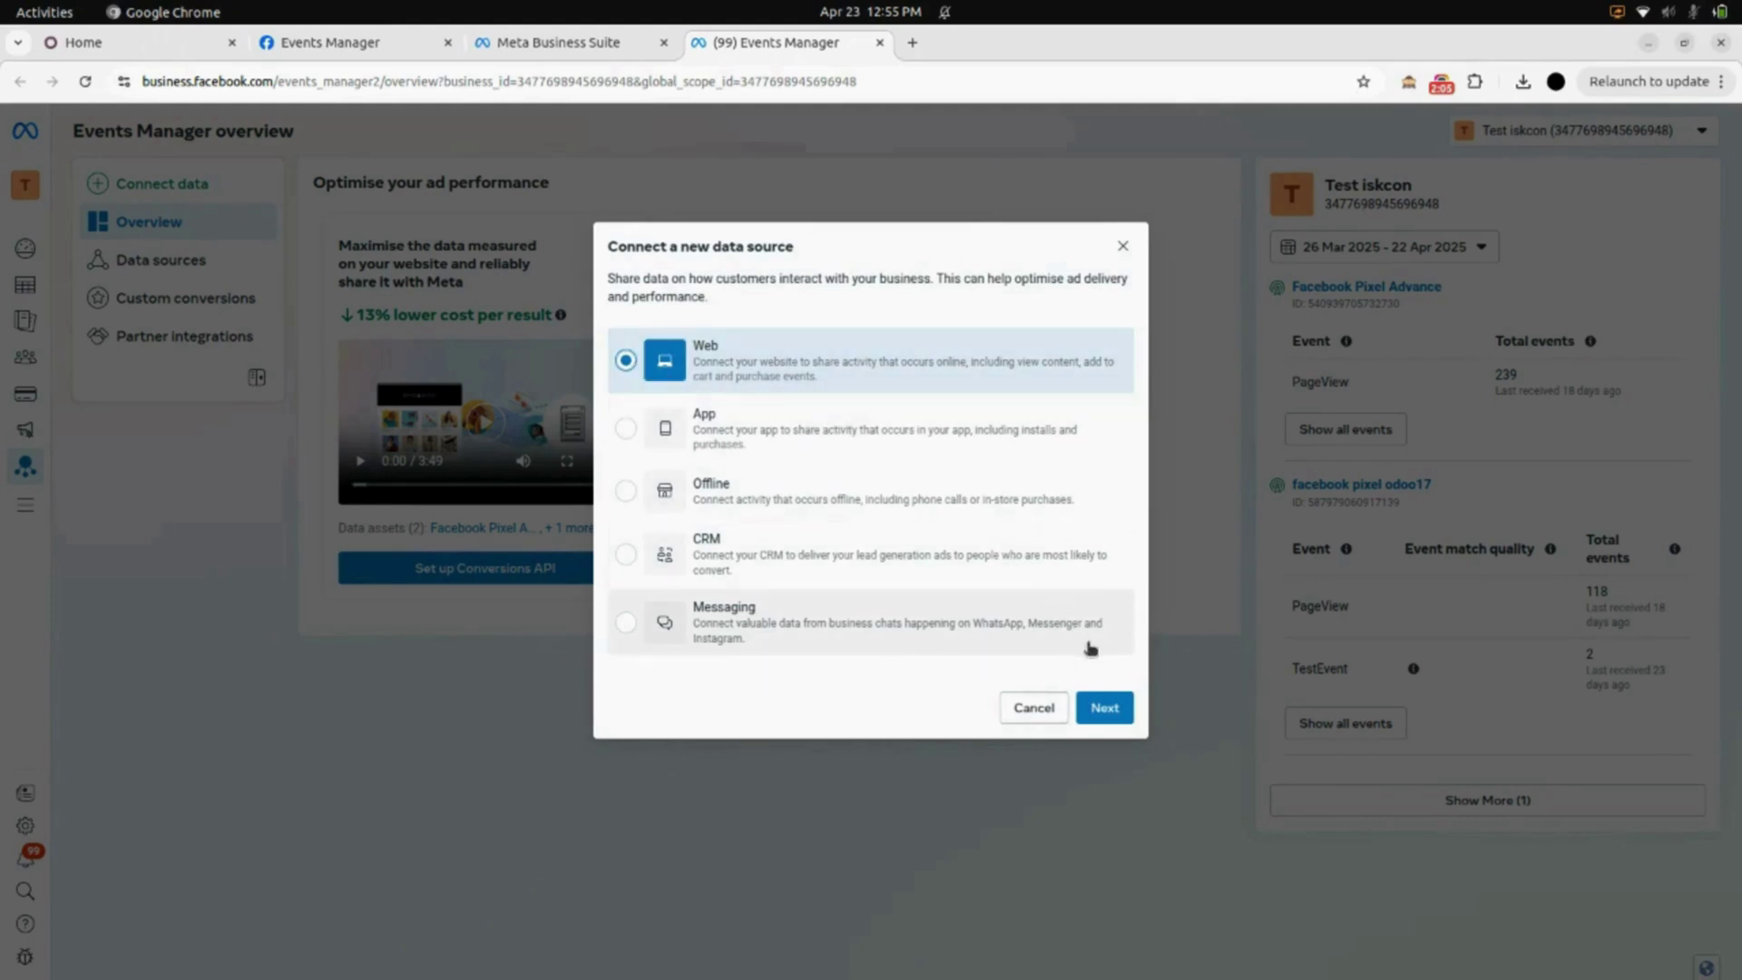
pyautogui.click(1104, 700)
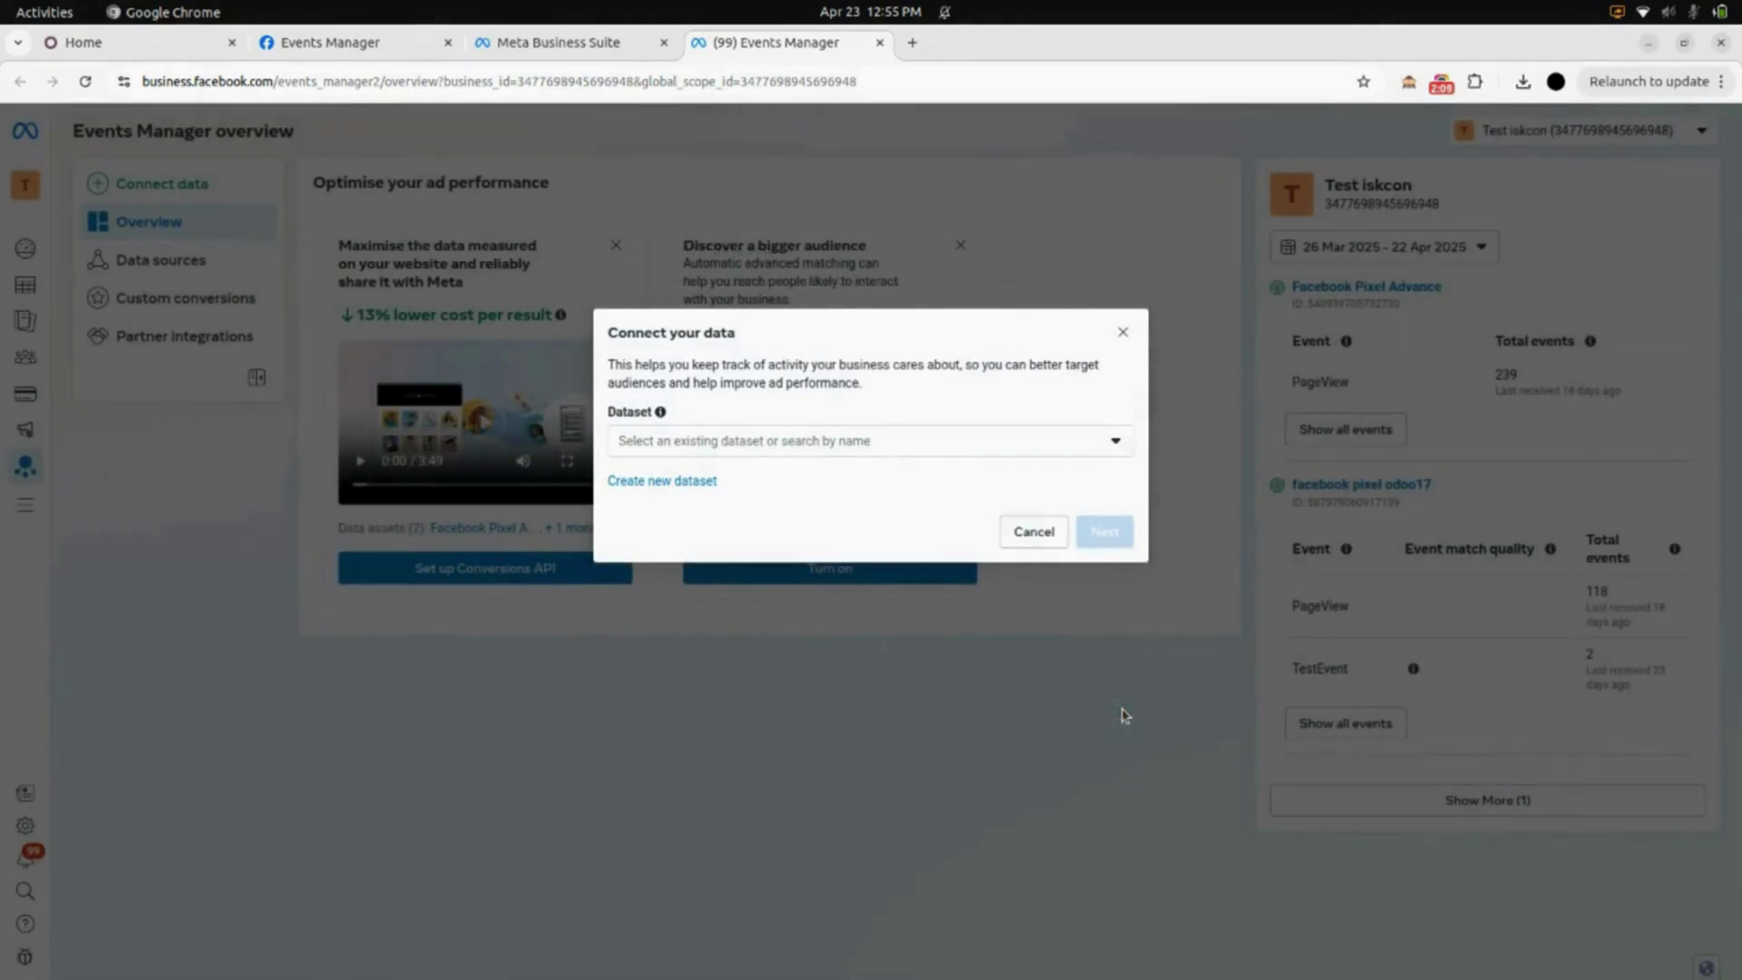
pyautogui.click(907, 448)
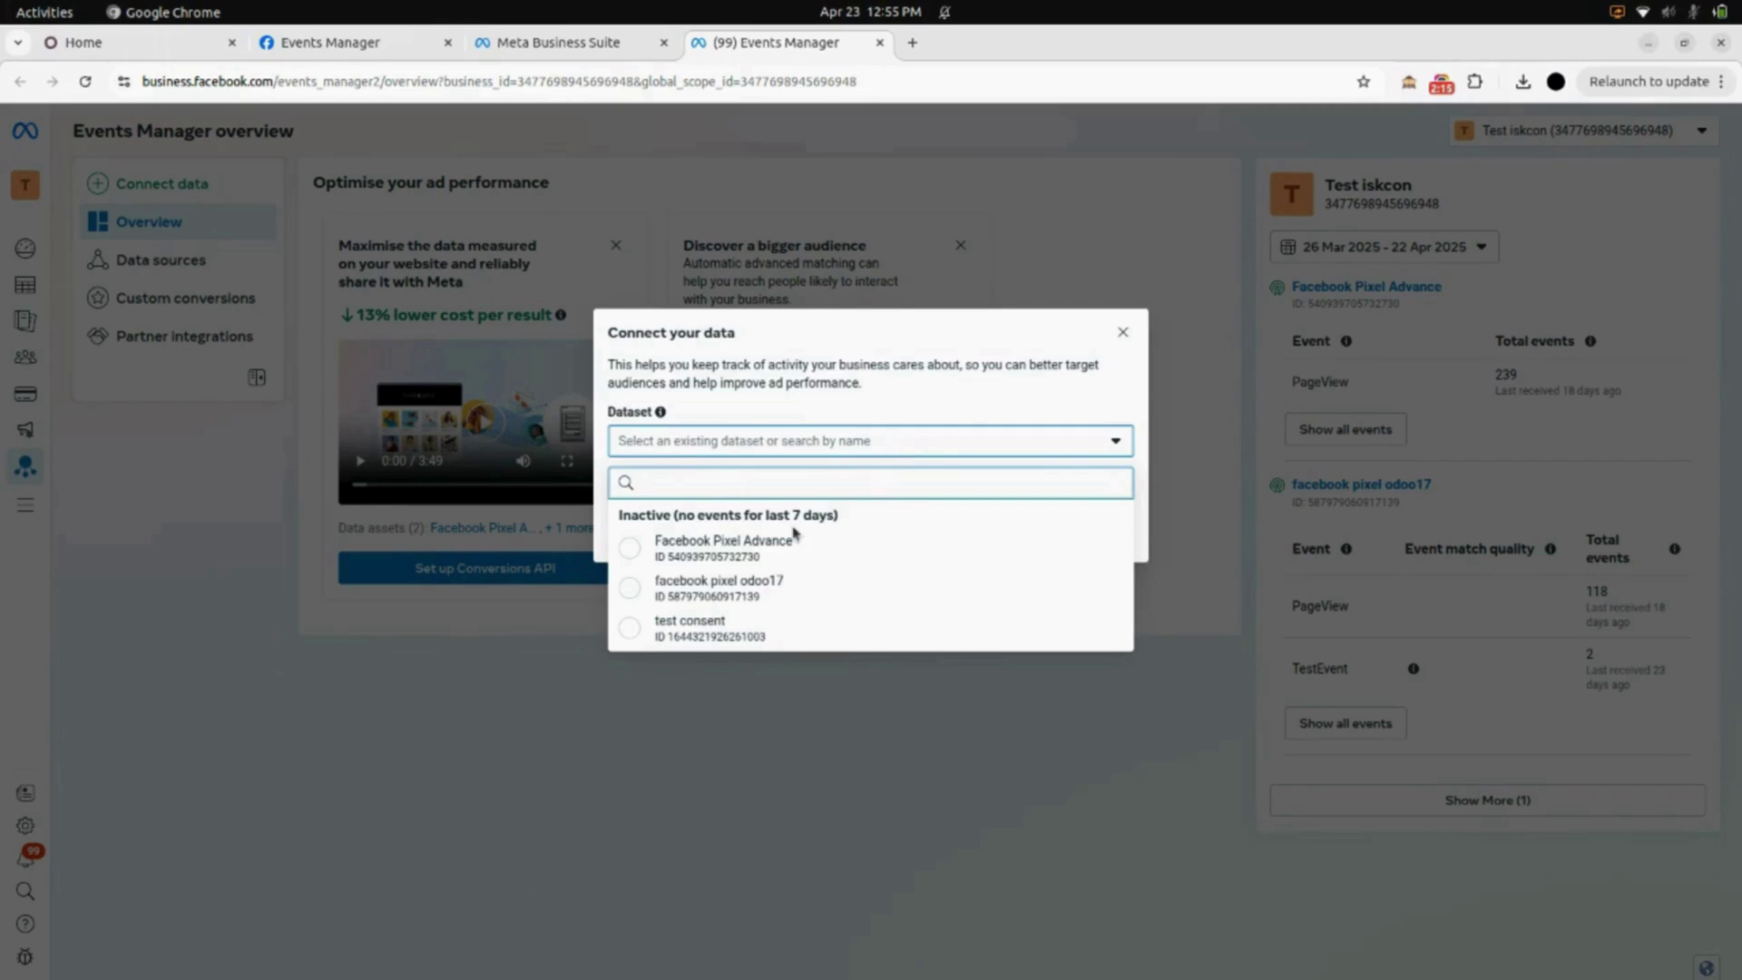
pyautogui.click(742, 549)
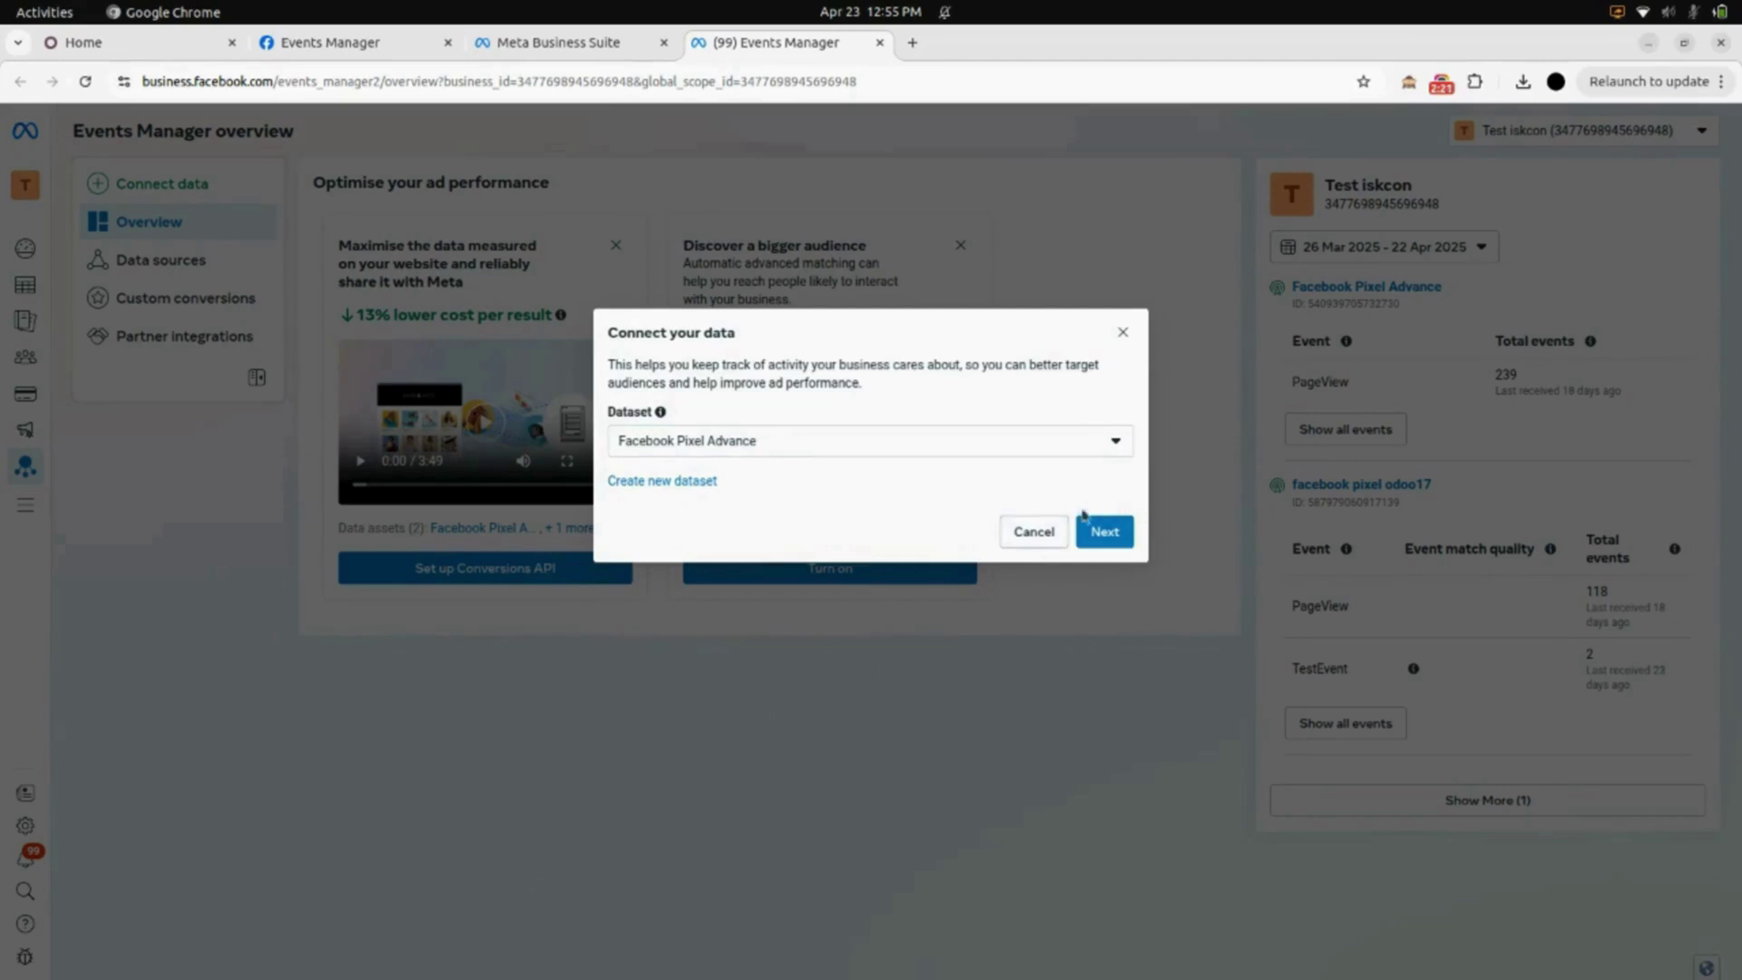
# Step: Confirm Facebook Pixel Advance, choose manual setup with Meta pixel only, and finish the wizard
pyautogui.click(1122, 536)
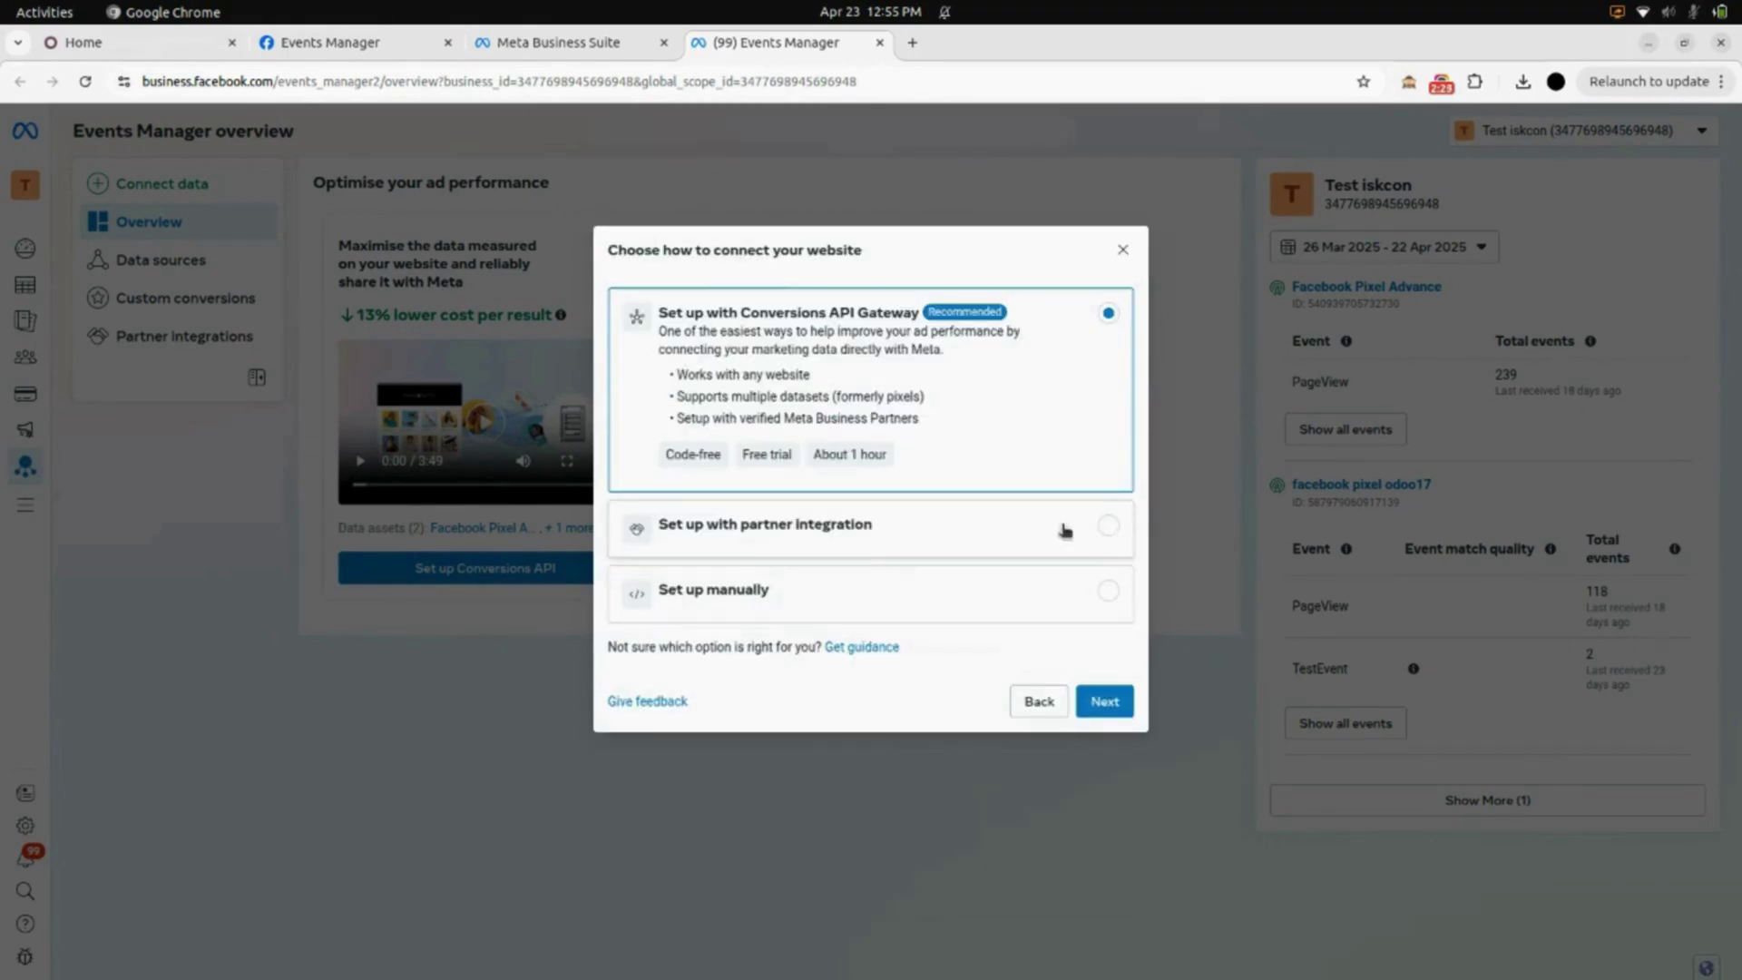
pyautogui.click(732, 606)
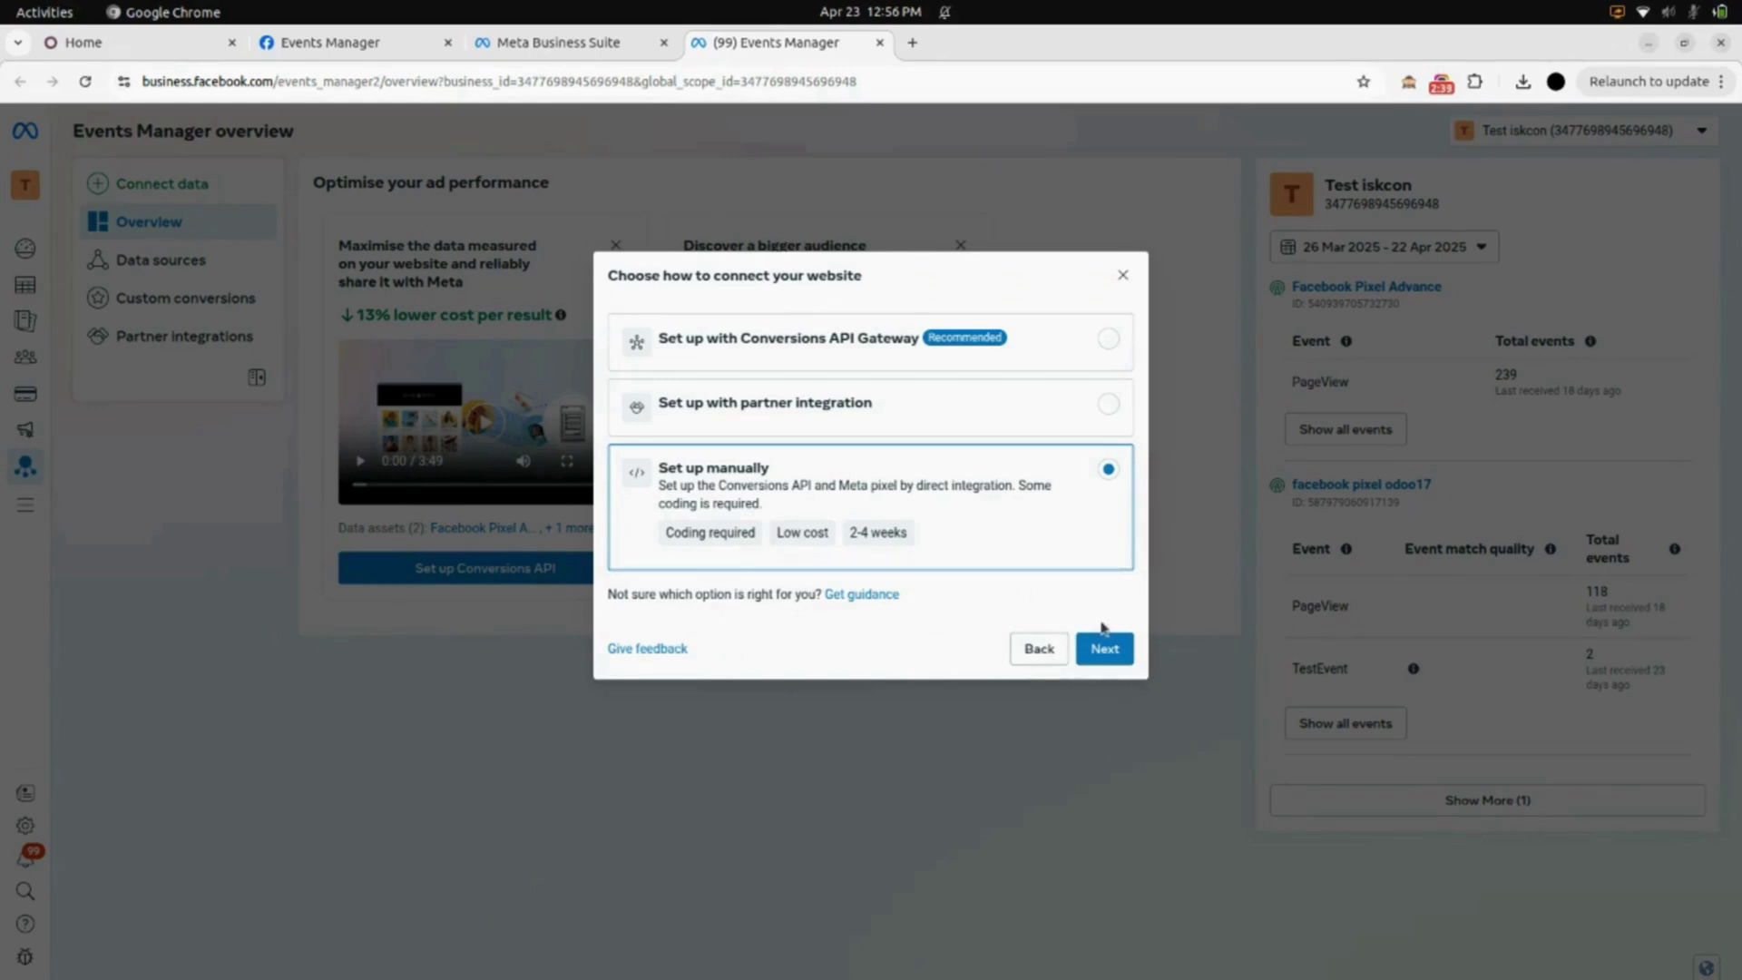
pyautogui.click(1115, 650)
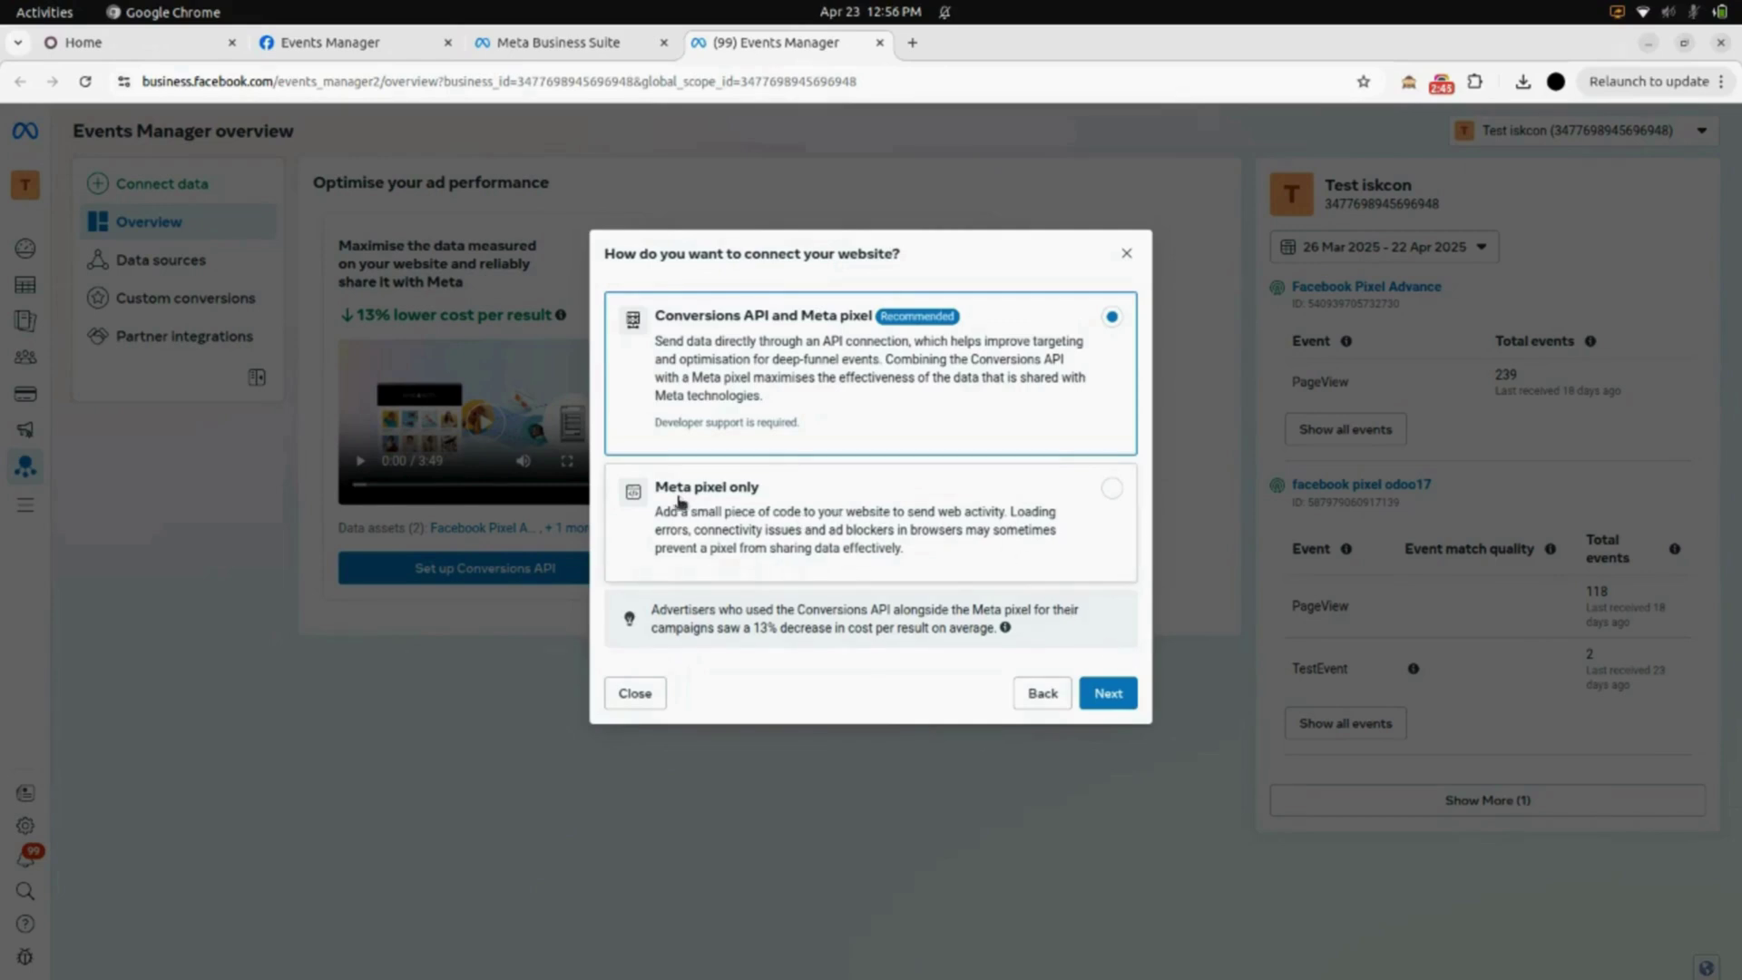
pyautogui.click(749, 502)
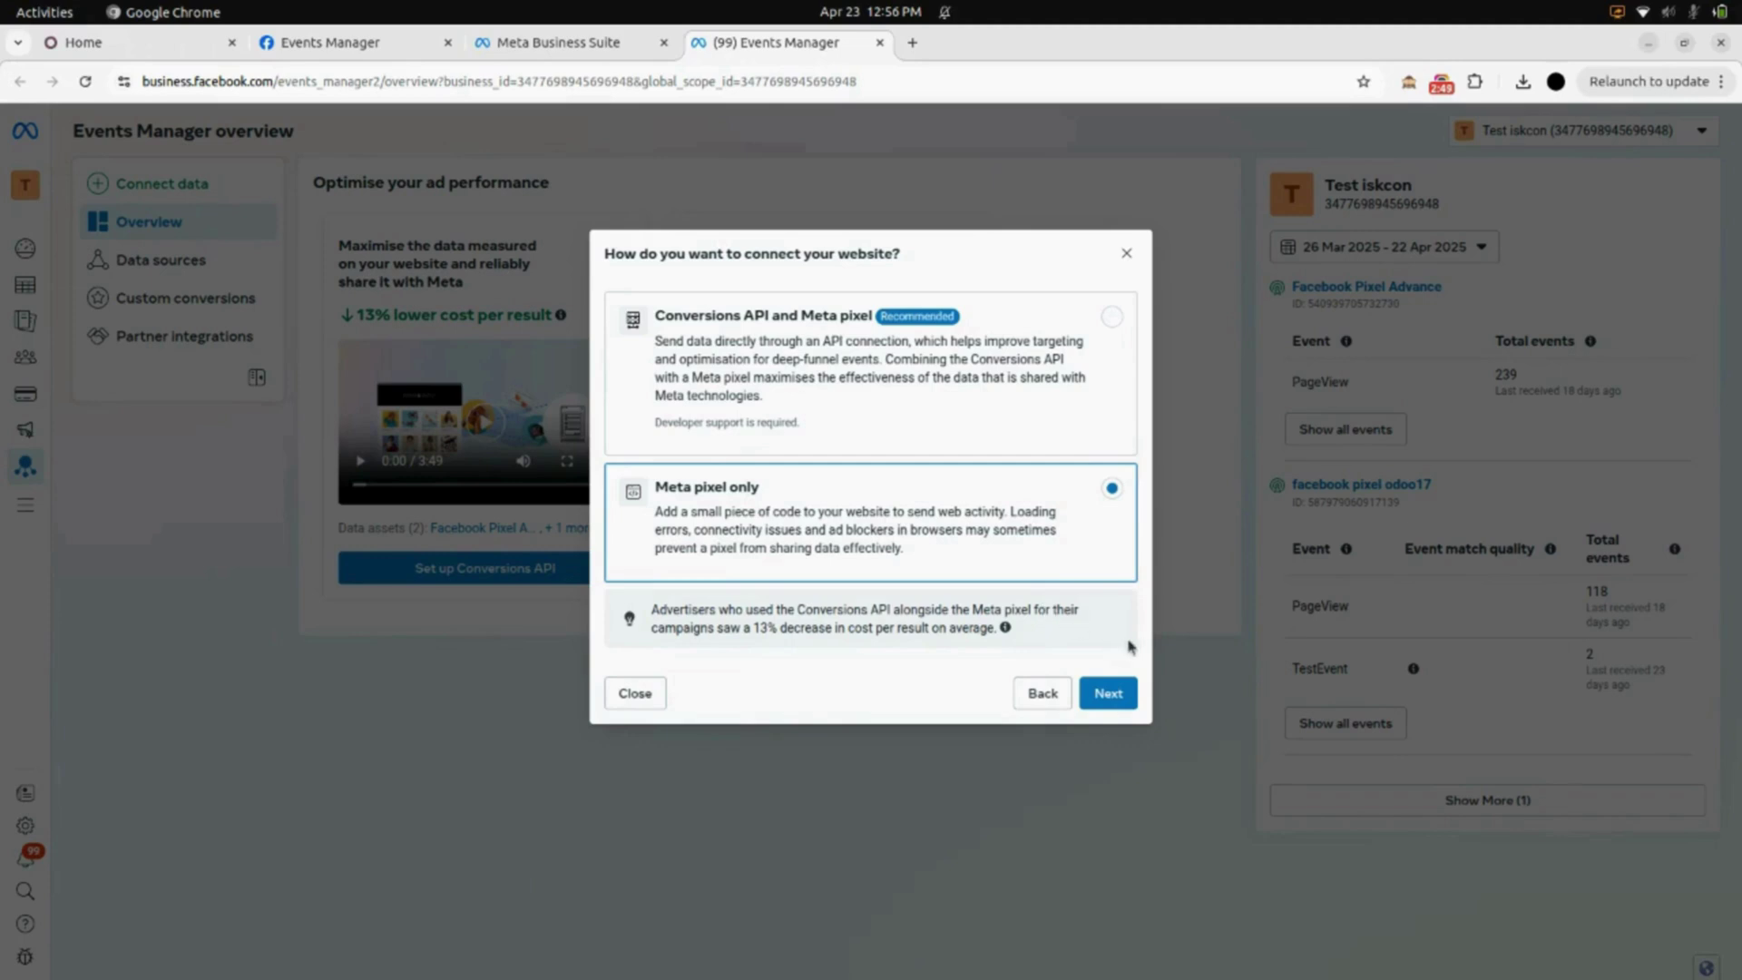
pyautogui.click(1109, 695)
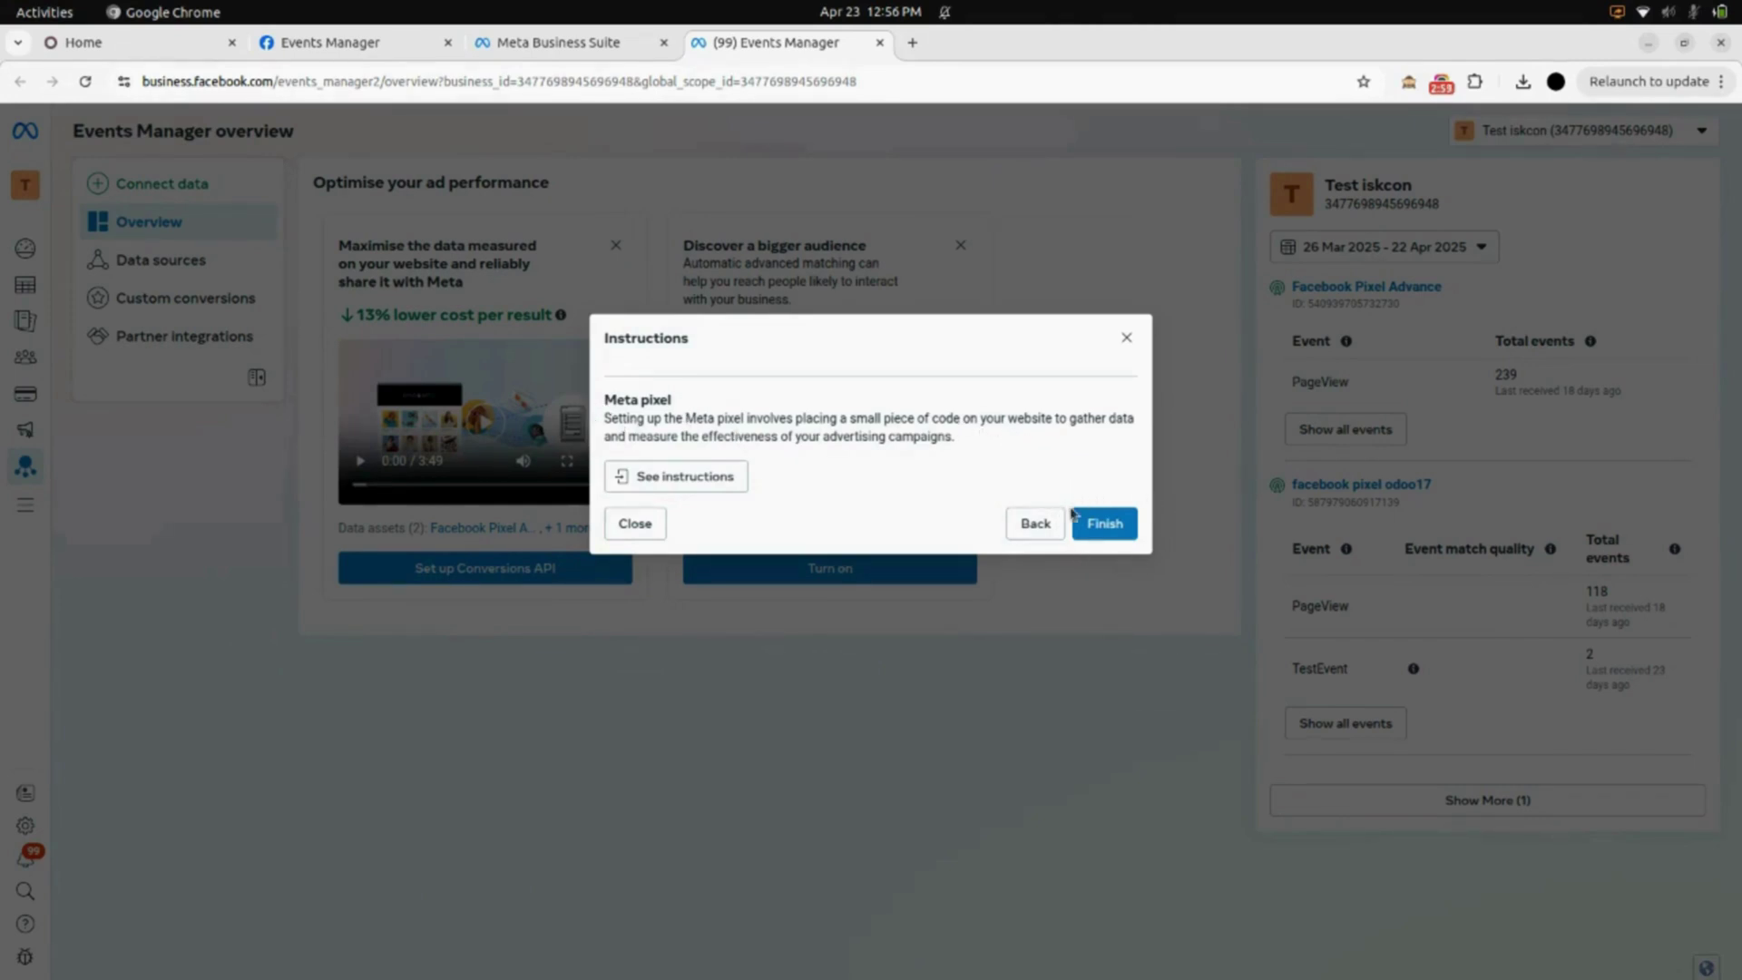
pyautogui.click(1105, 524)
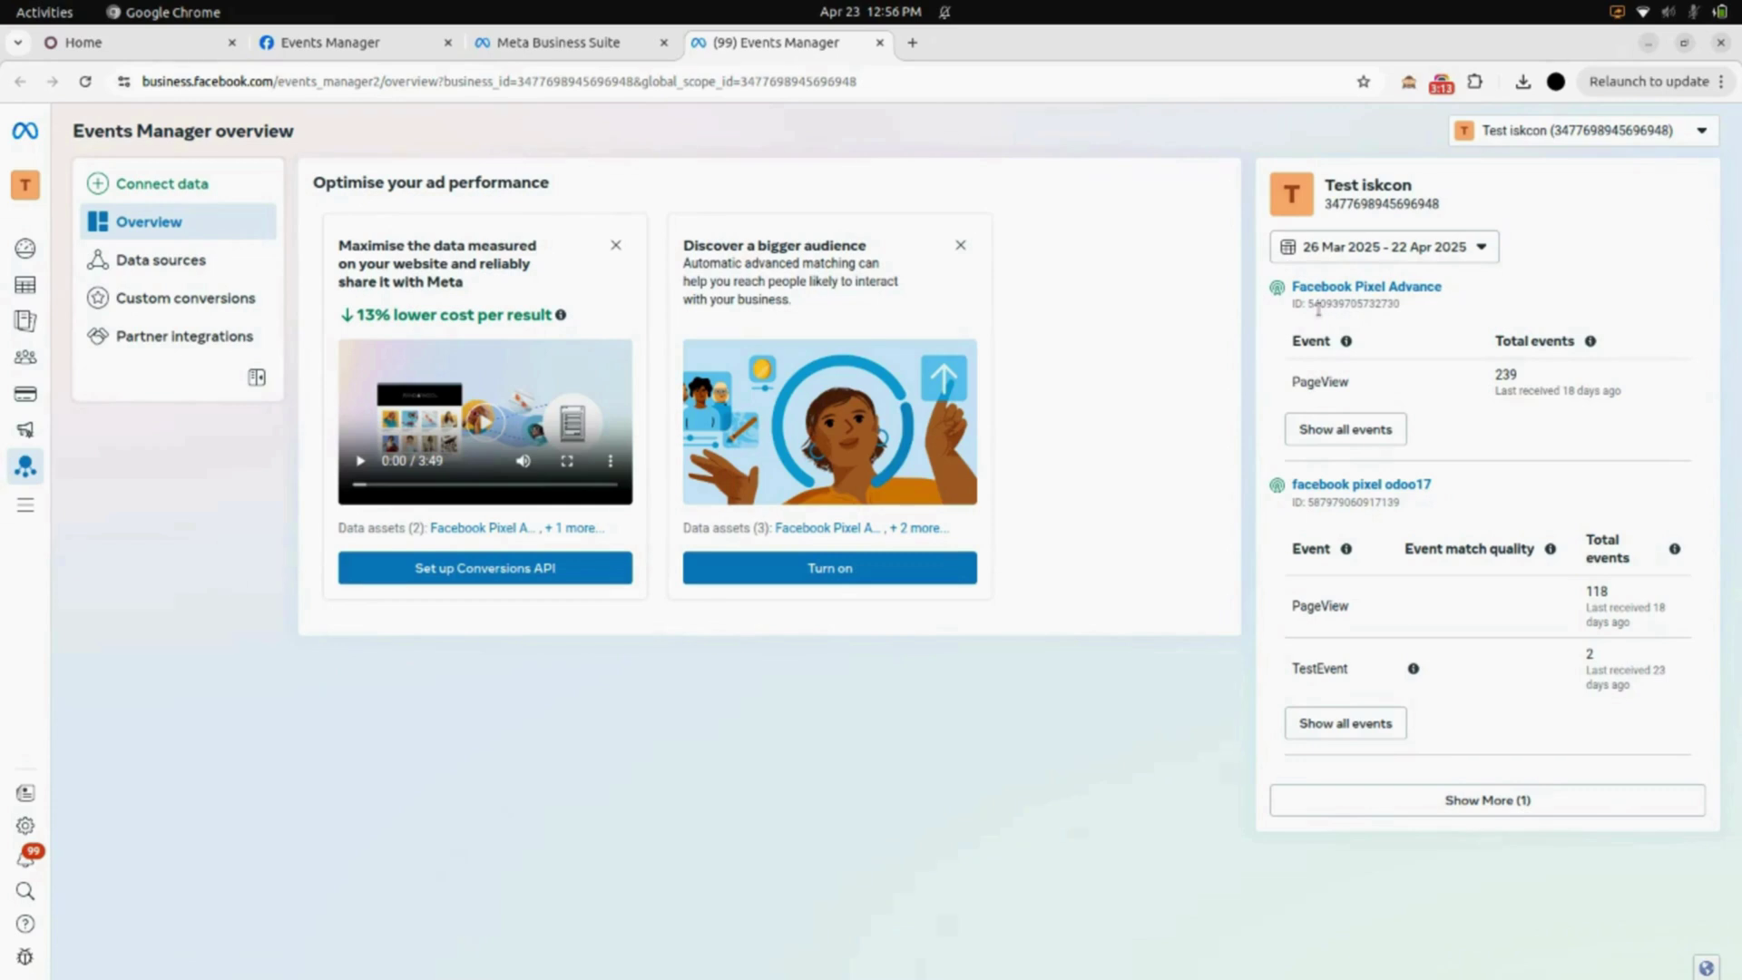
pyautogui.moveTo(1309, 303); pyautogui.dragTo(1408, 312)
pyautogui.click(1301, 330)
pyautogui.click(189, 47)
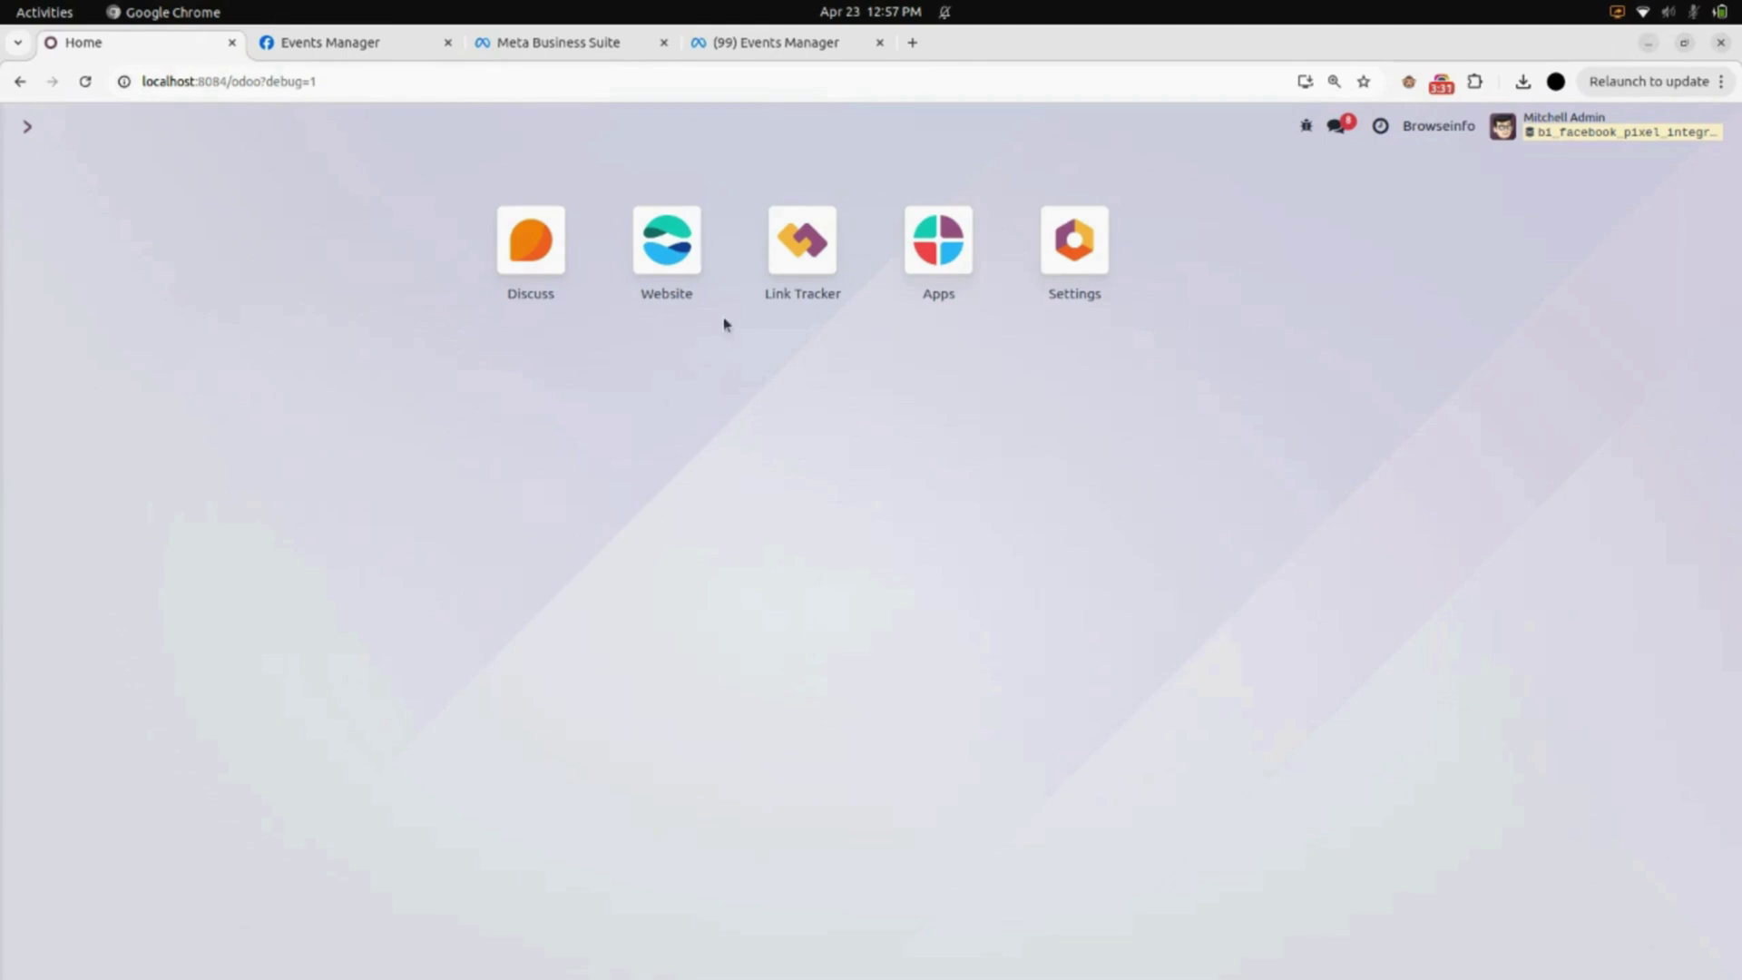
# Step: Open the Website app's Configuration > Settings page
pyautogui.click(668, 241)
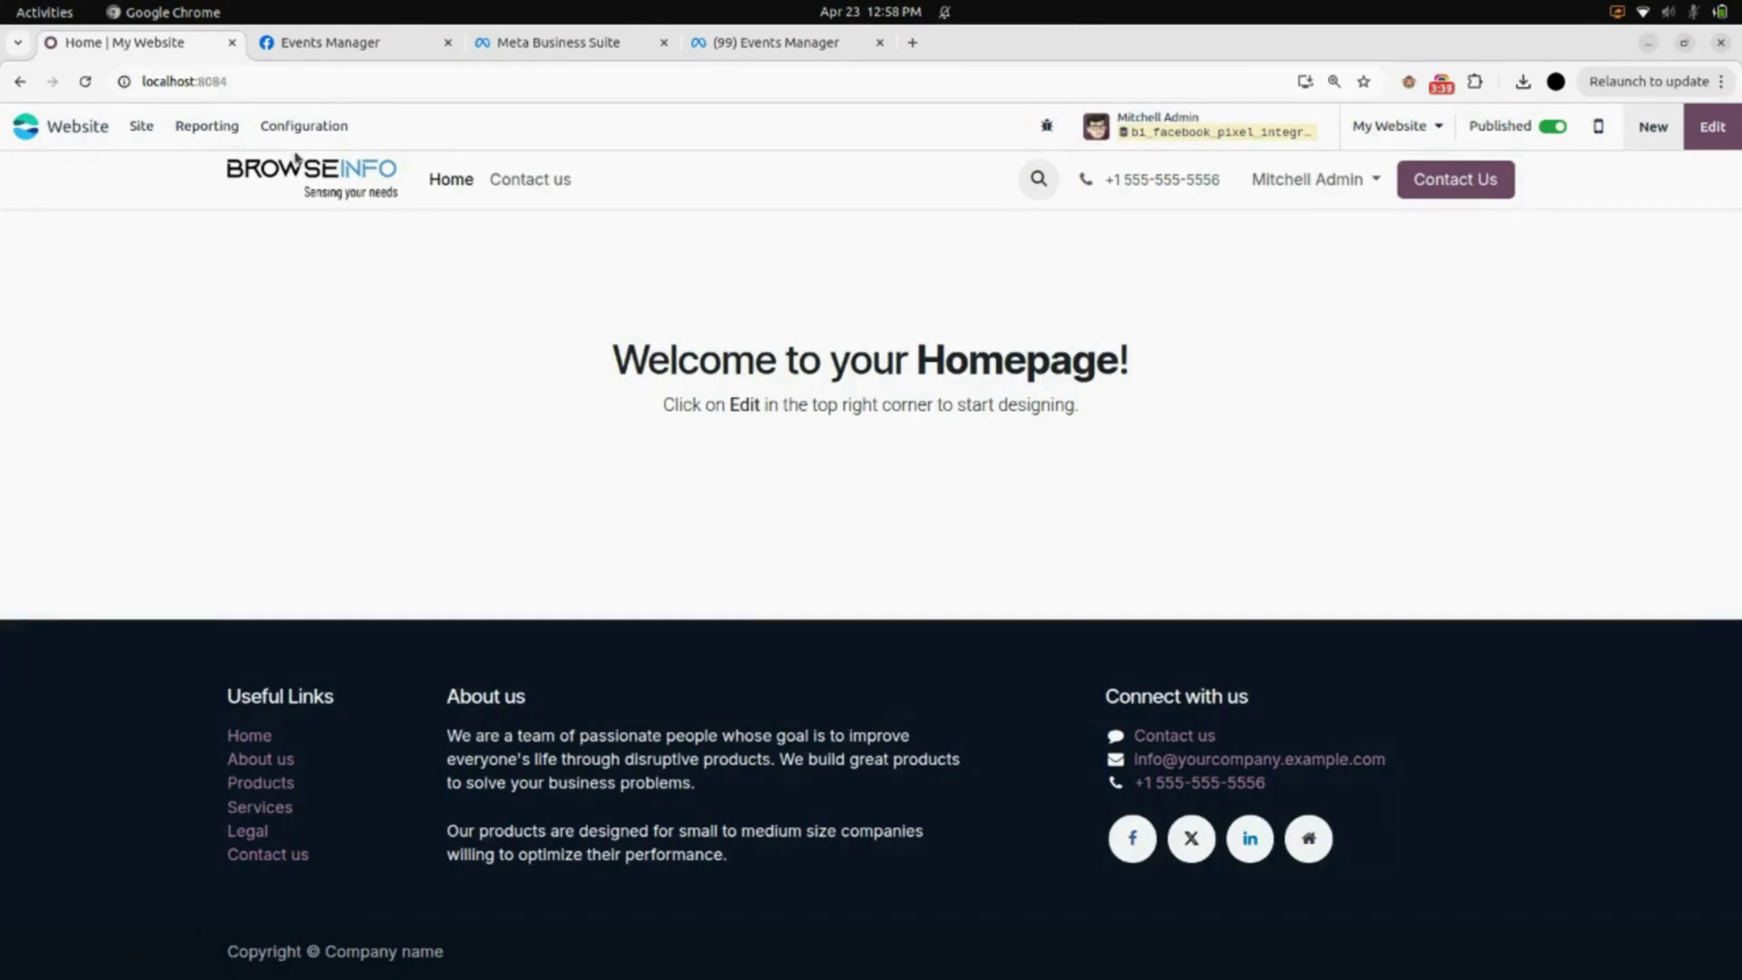
pyautogui.click(317, 130)
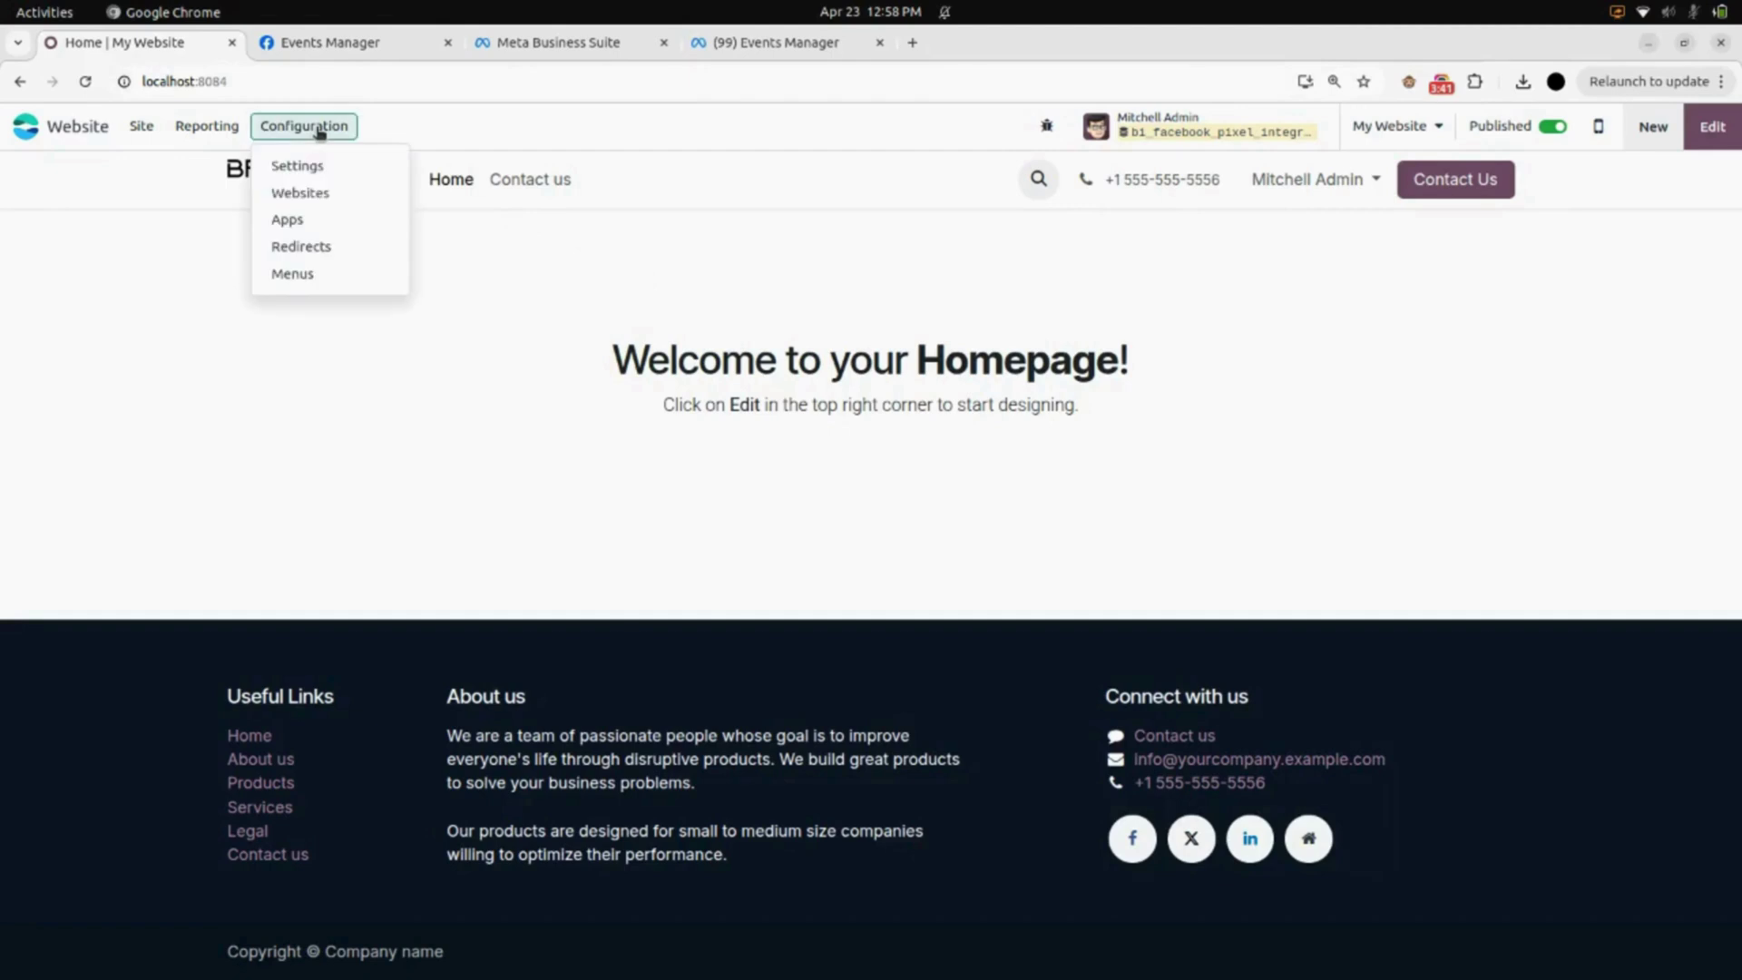
pyautogui.click(311, 175)
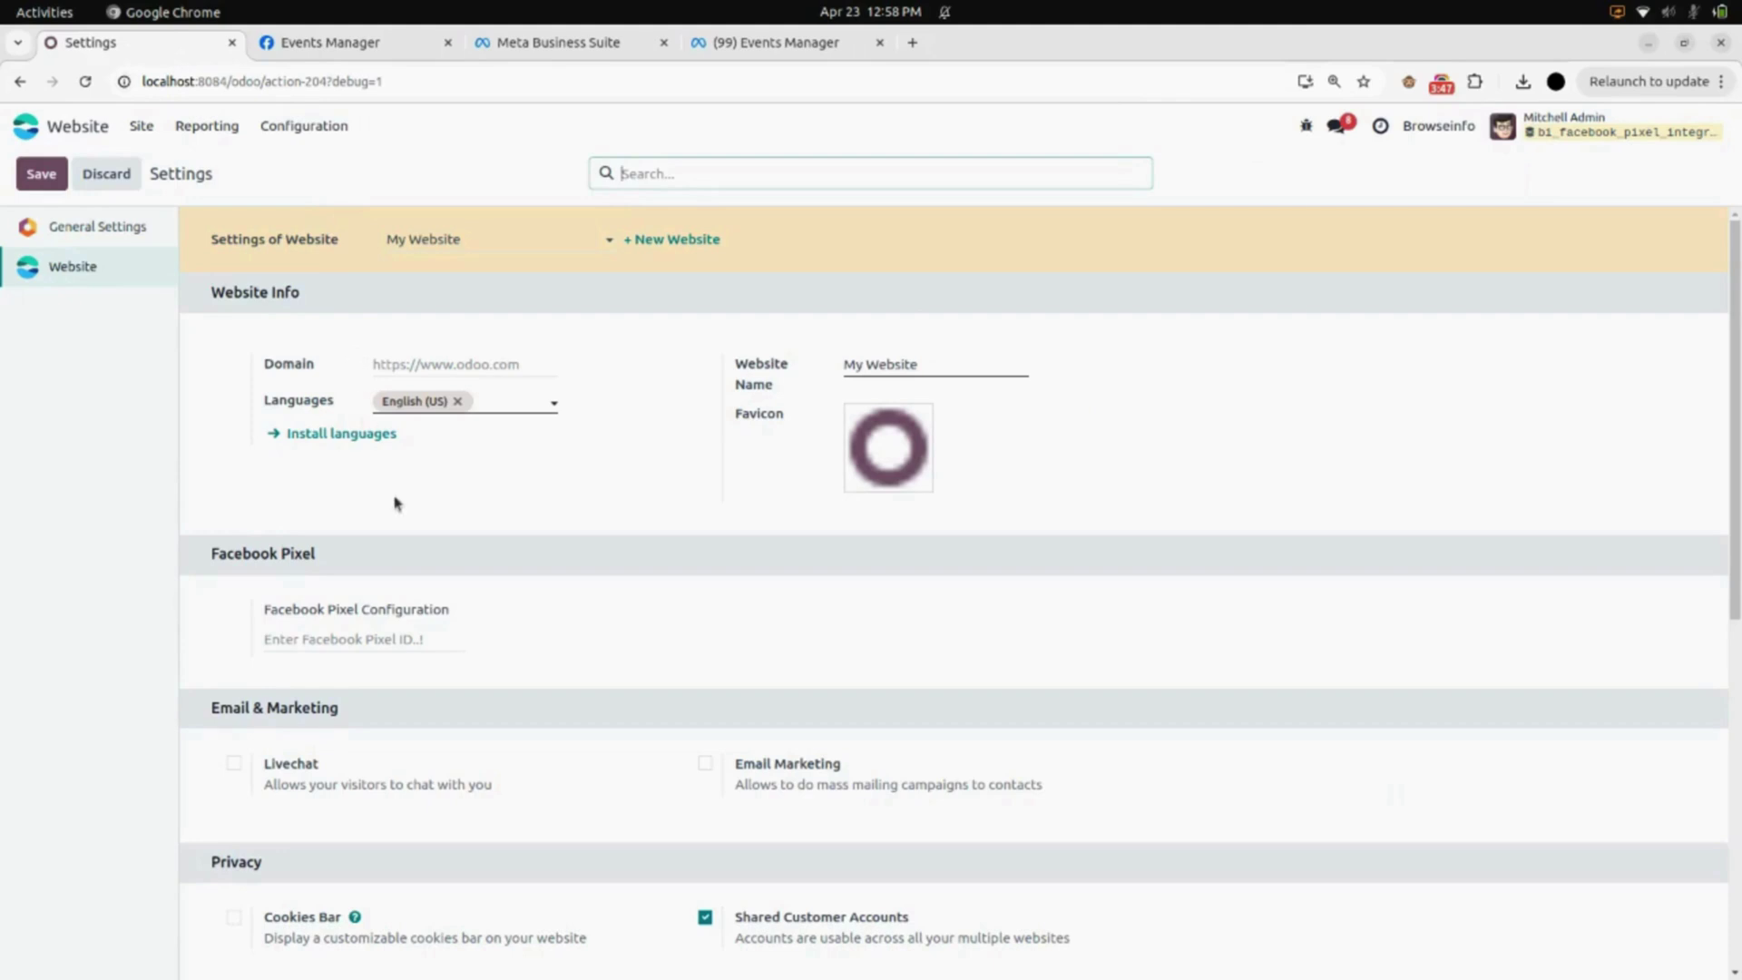
pyautogui.scroll(-3, 393, 501)
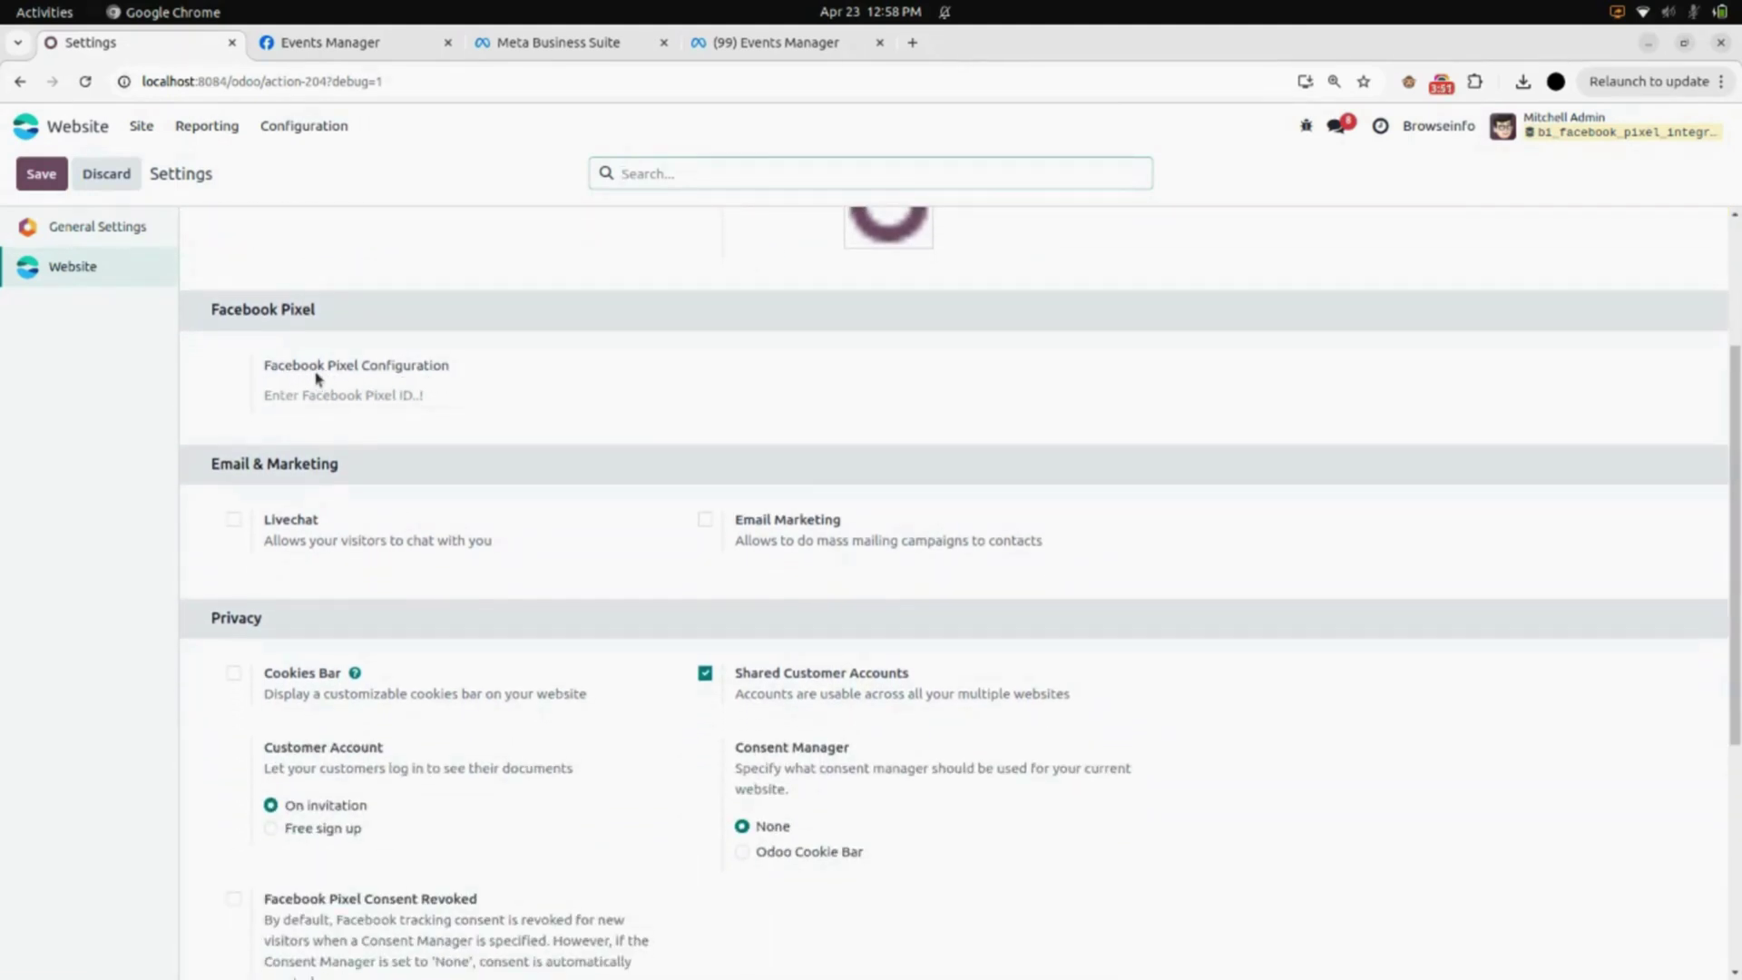
pyautogui.click(353, 394)
pyautogui.hotkey('ctrl', 'v')
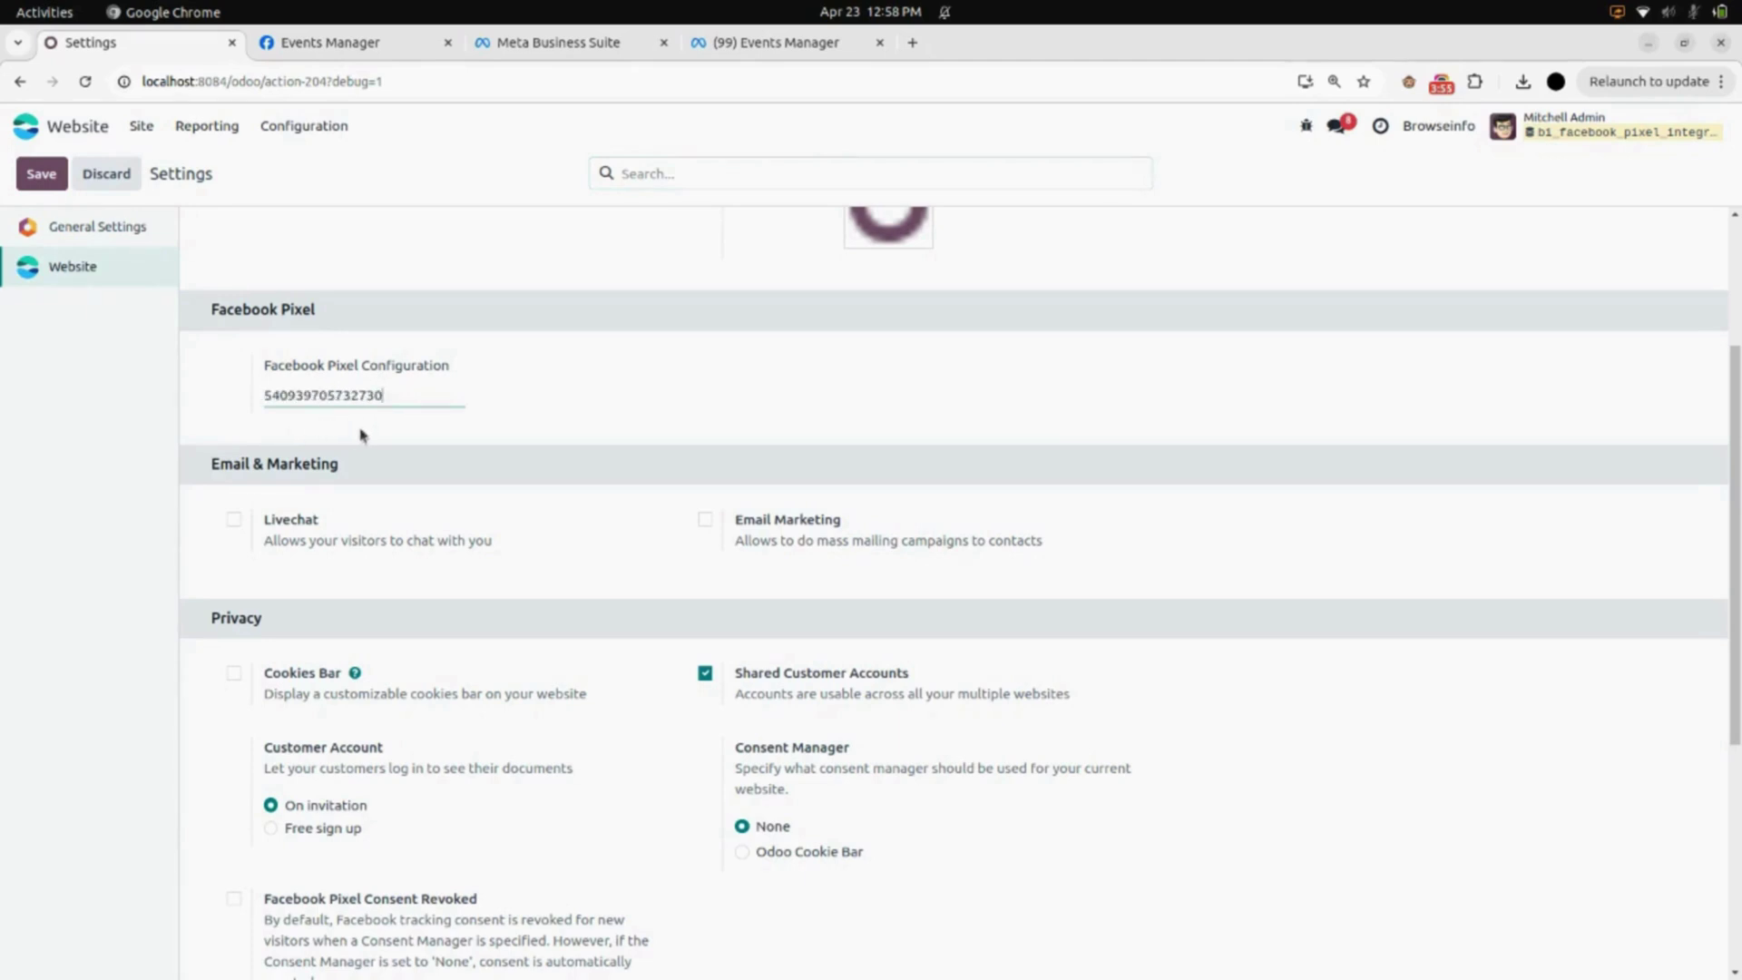
pyautogui.click(40, 175)
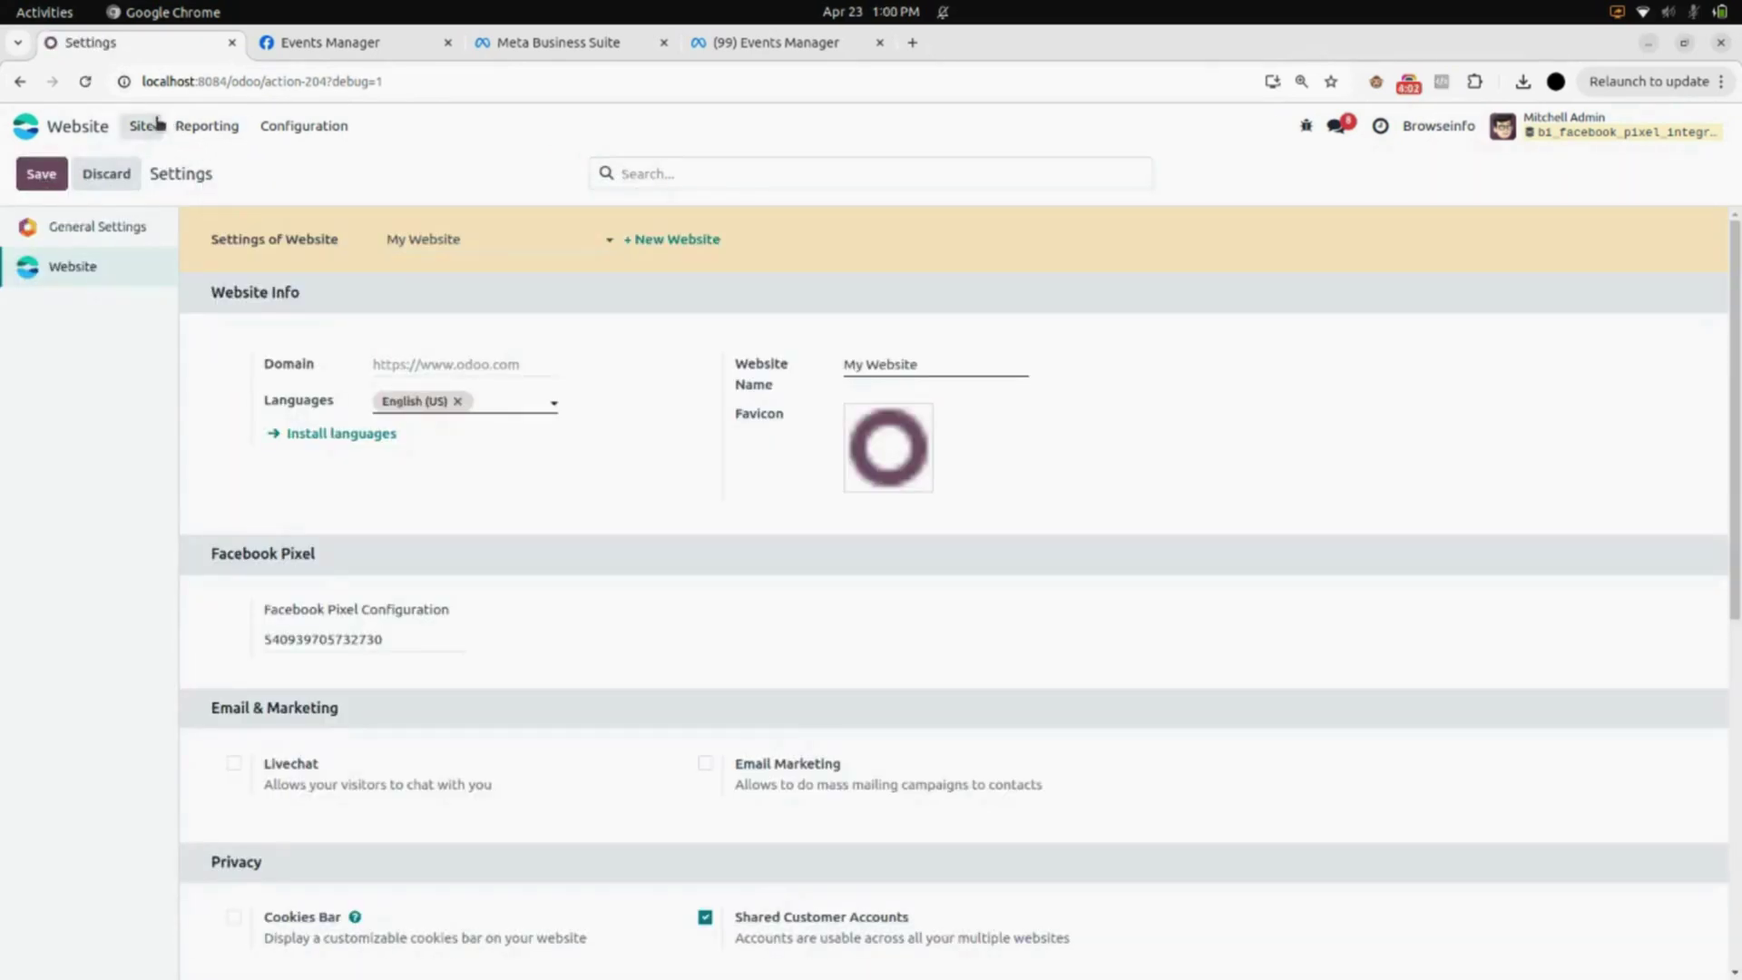
pyautogui.click(156, 127)
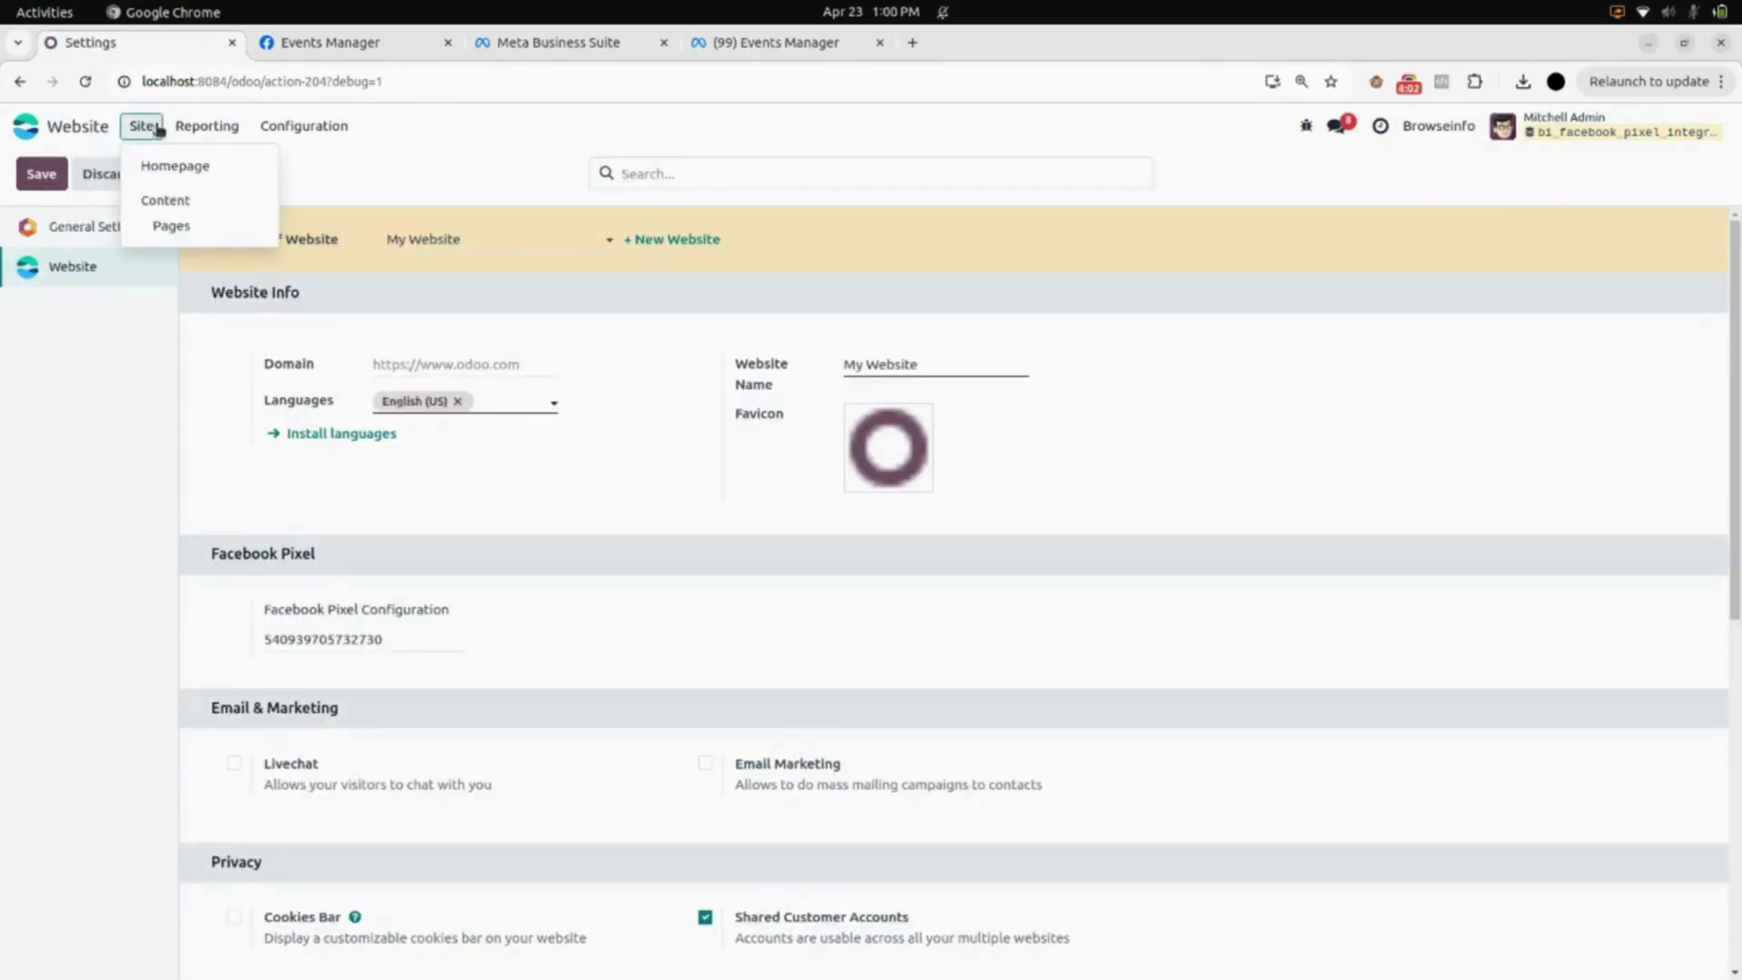
pyautogui.click(177, 170)
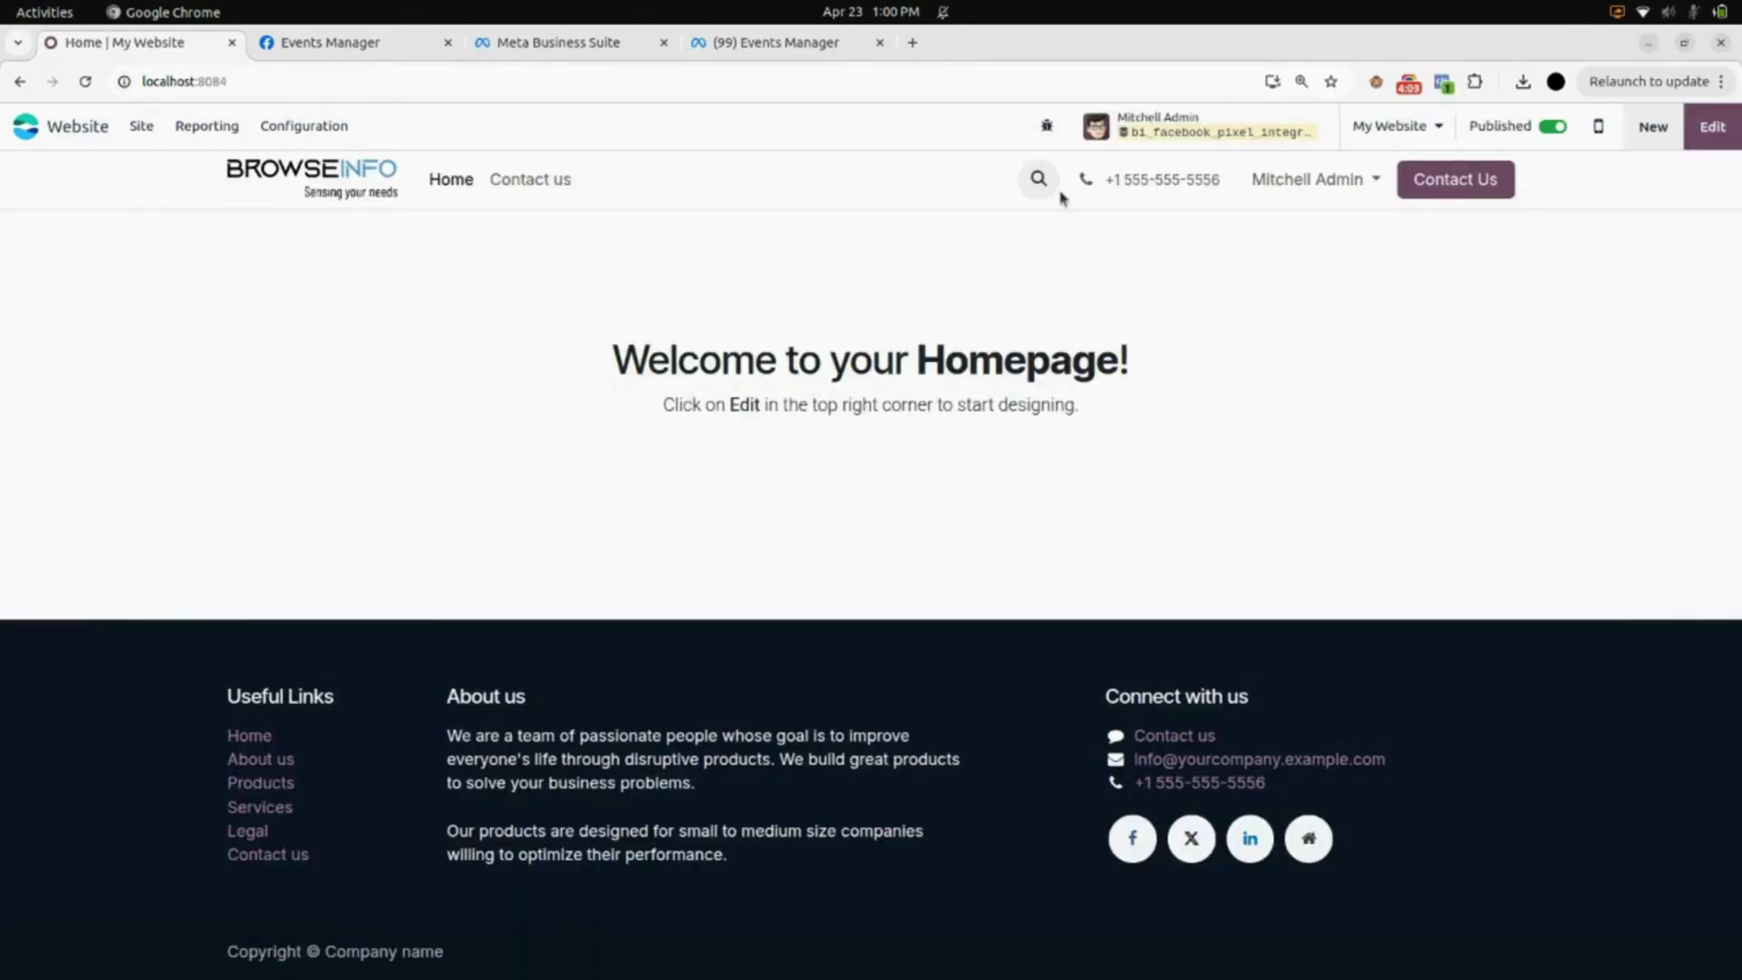
pyautogui.click(1444, 82)
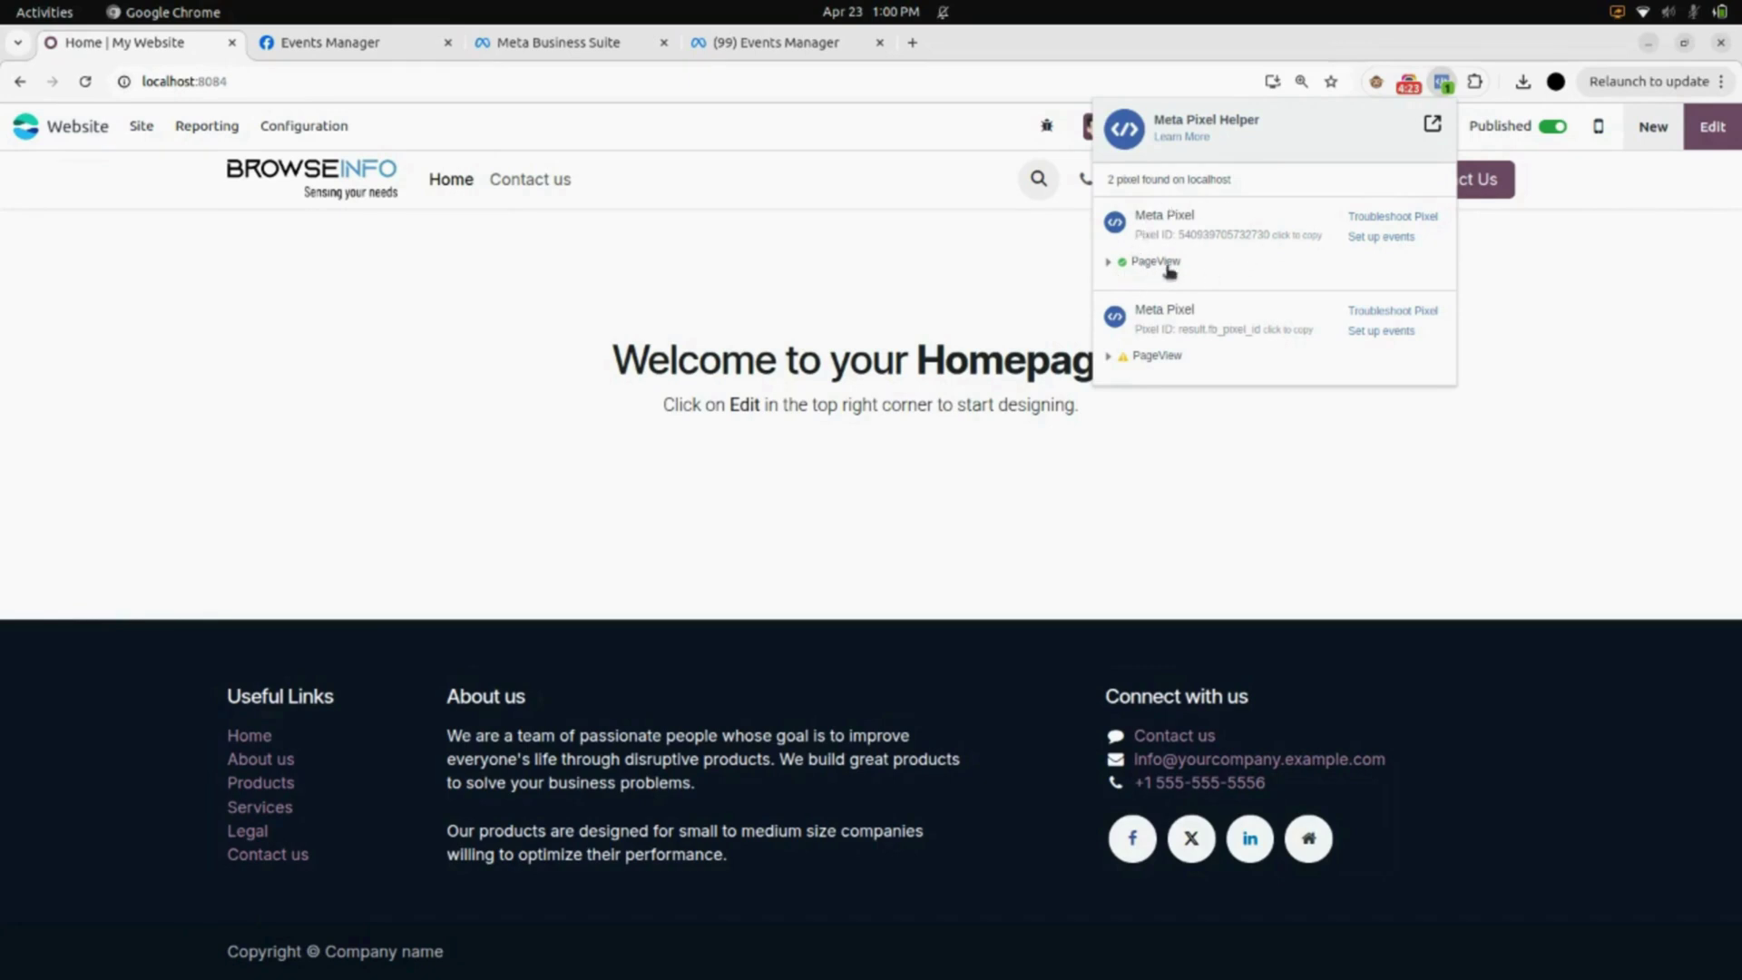
pyautogui.click(948, 295)
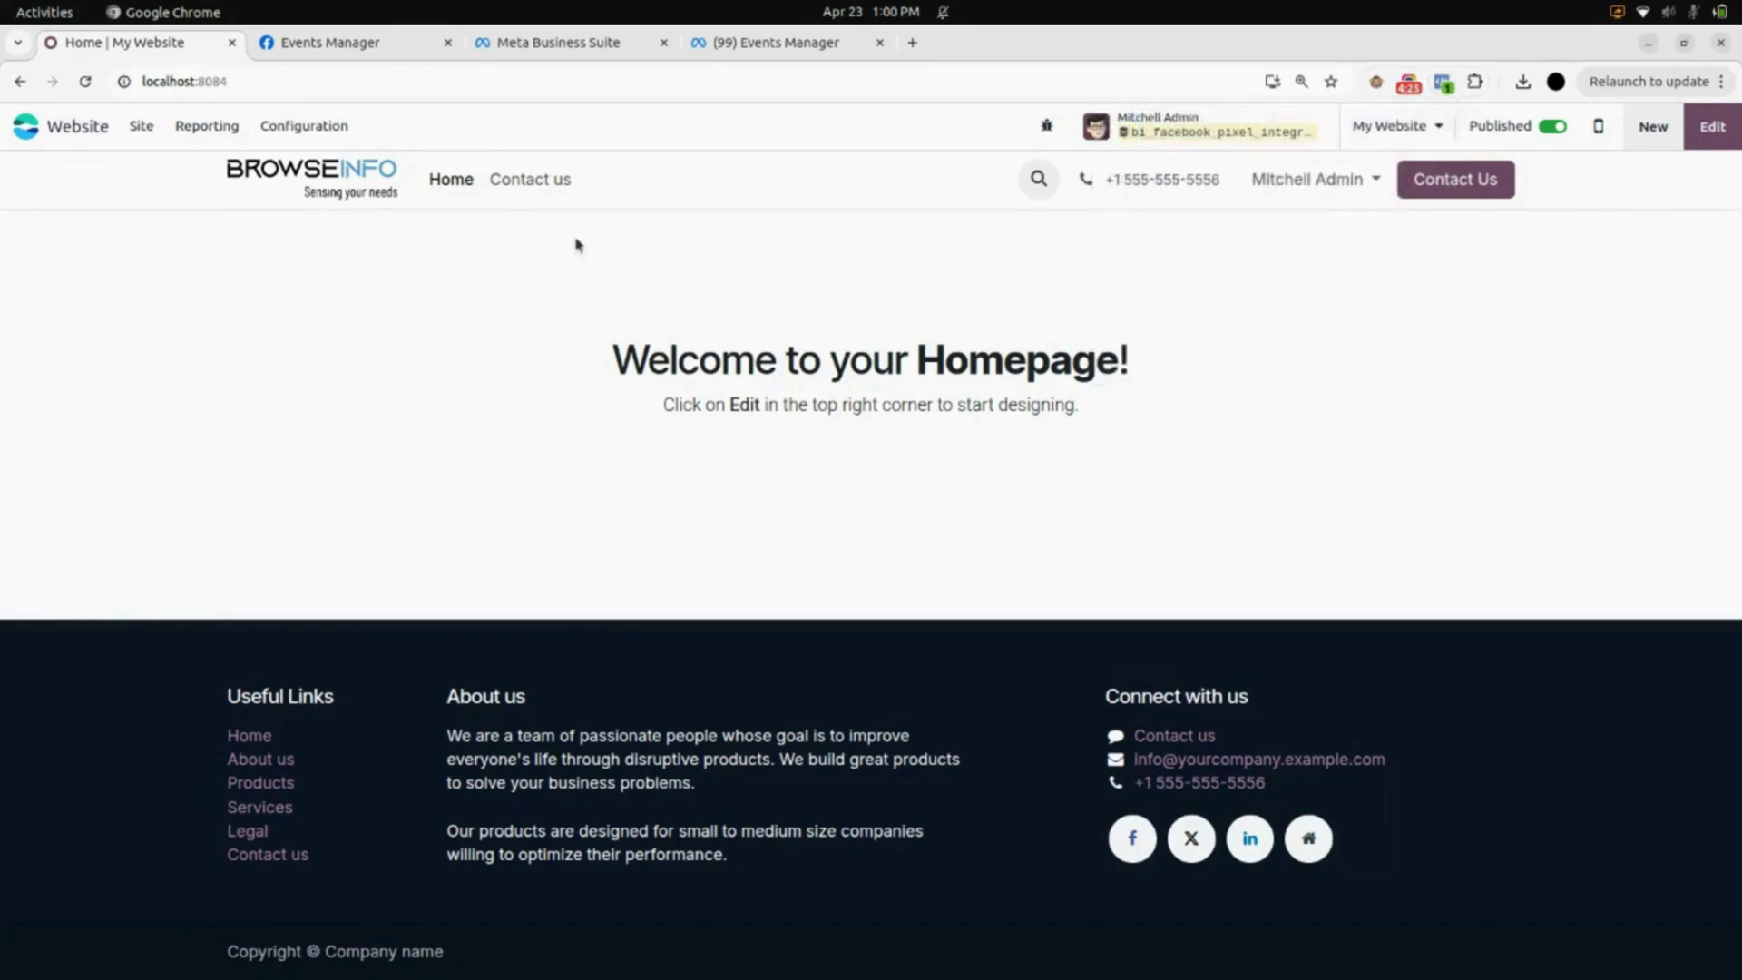
pyautogui.click(344, 127)
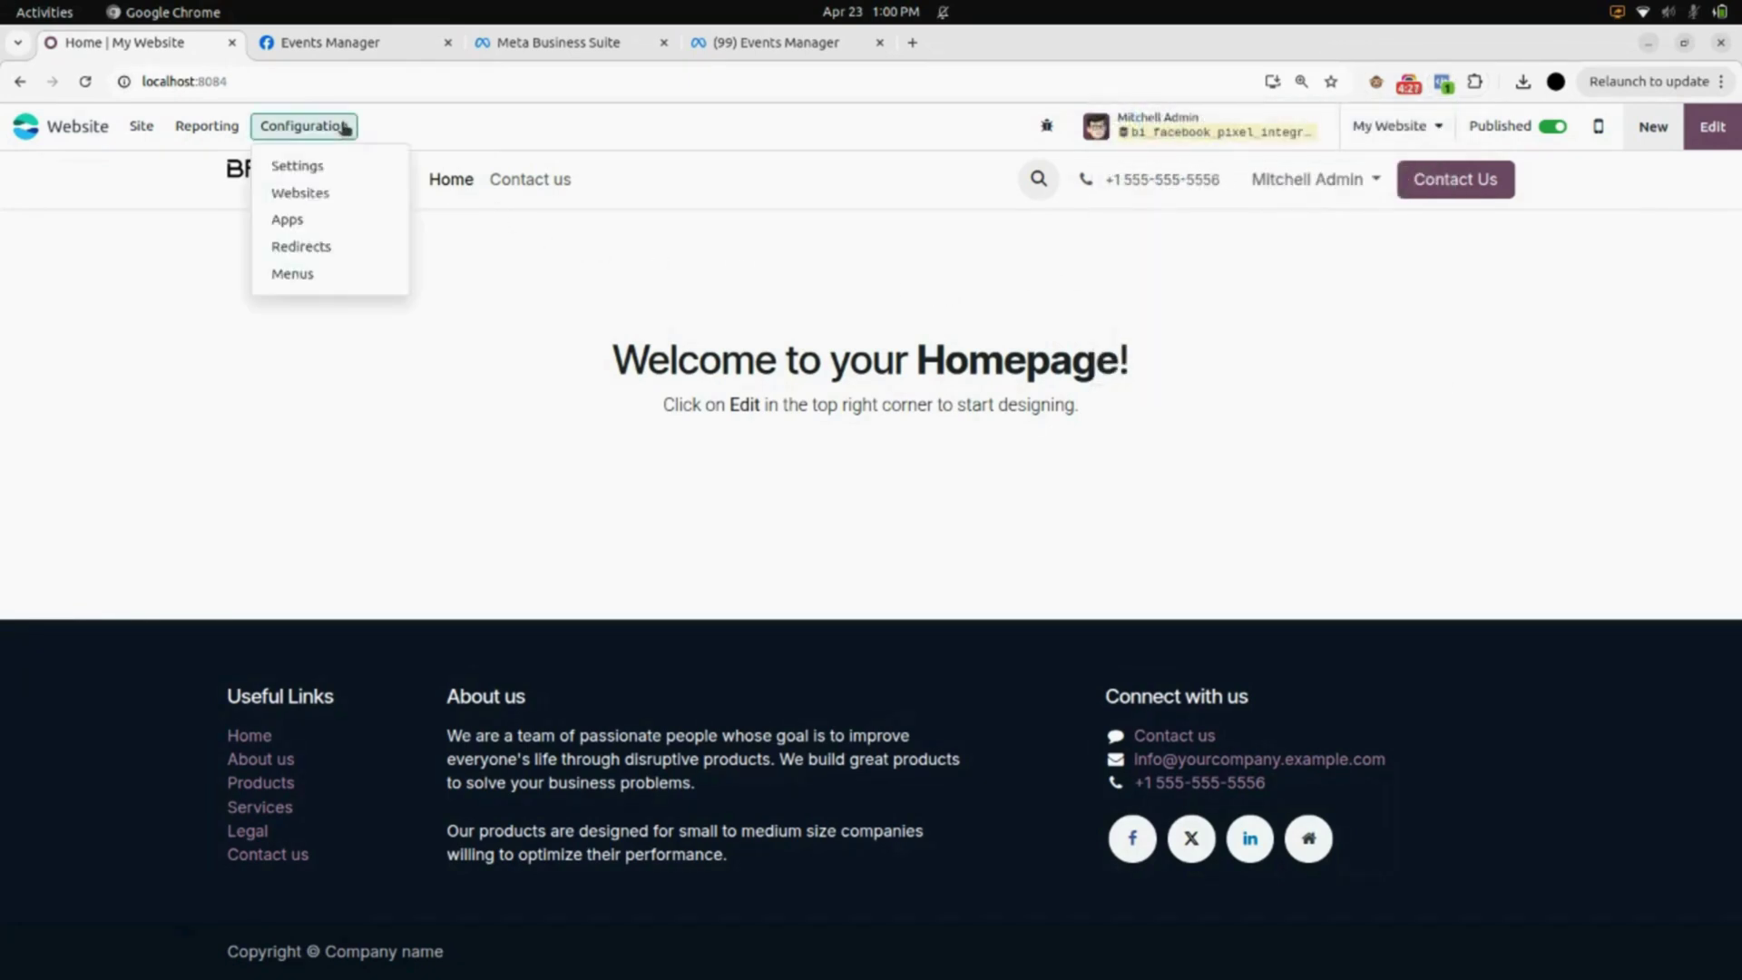
# Step: Choose Odoo Cookie Bar as Consent Manager, tick Facebook Pixel Consent Revoked, and save
pyautogui.click(355, 176)
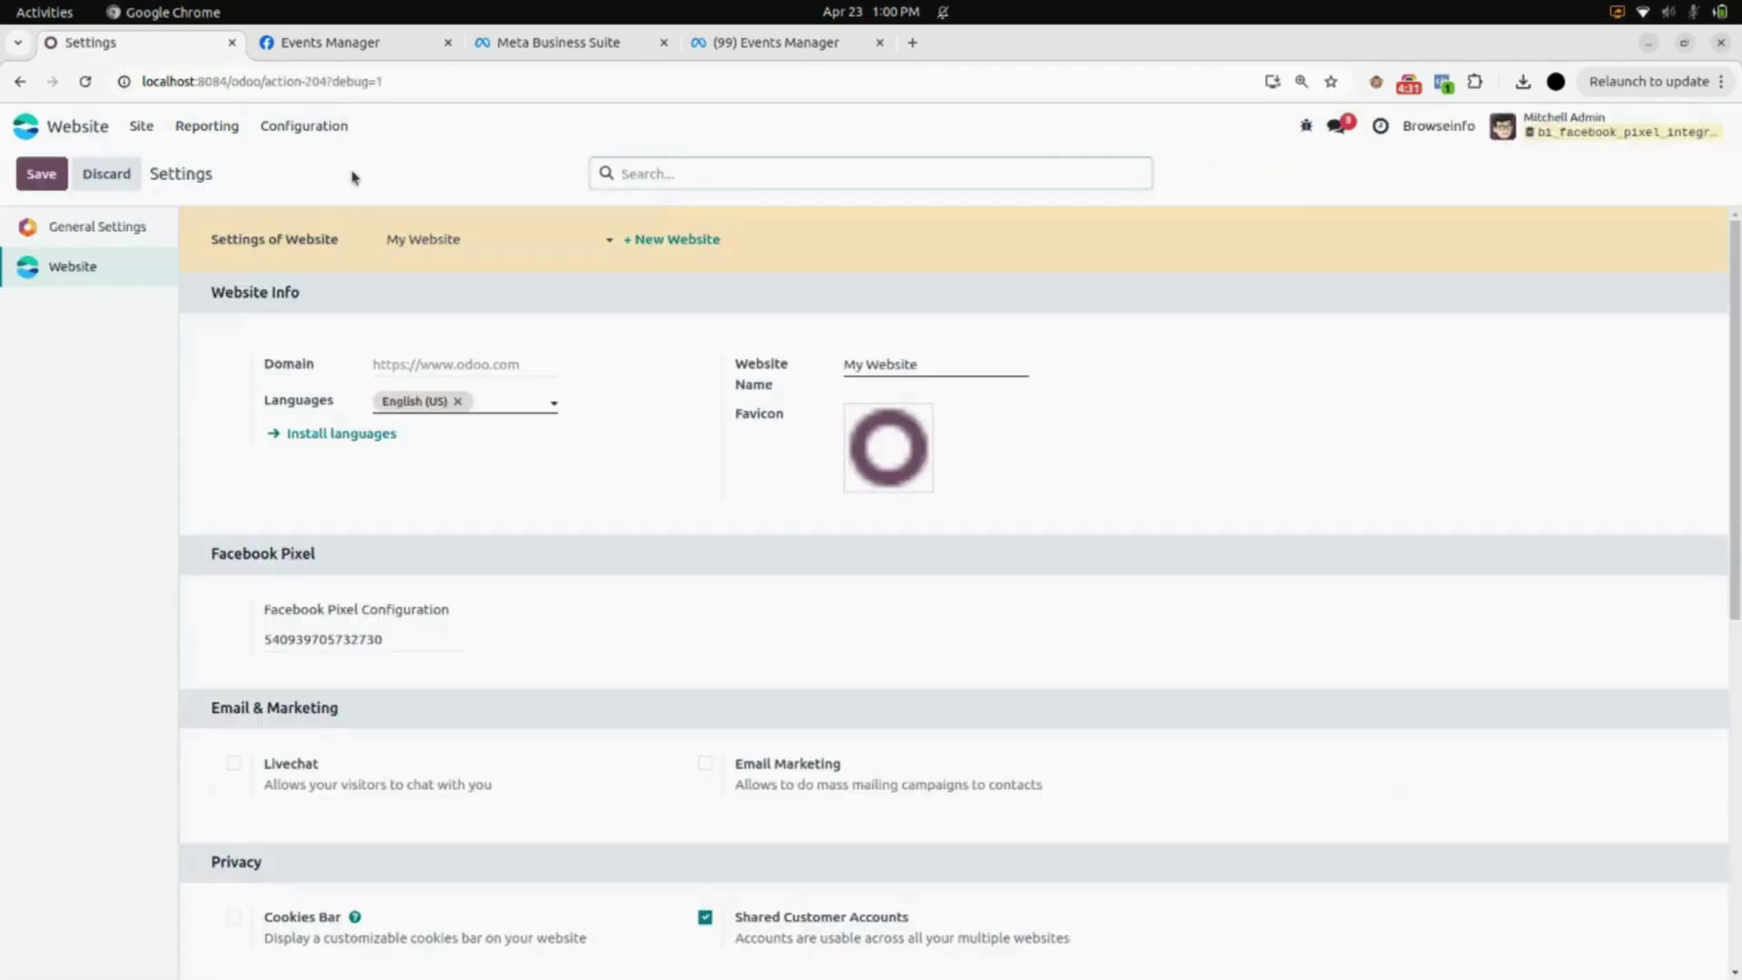
pyautogui.scroll(-7, 426, 522)
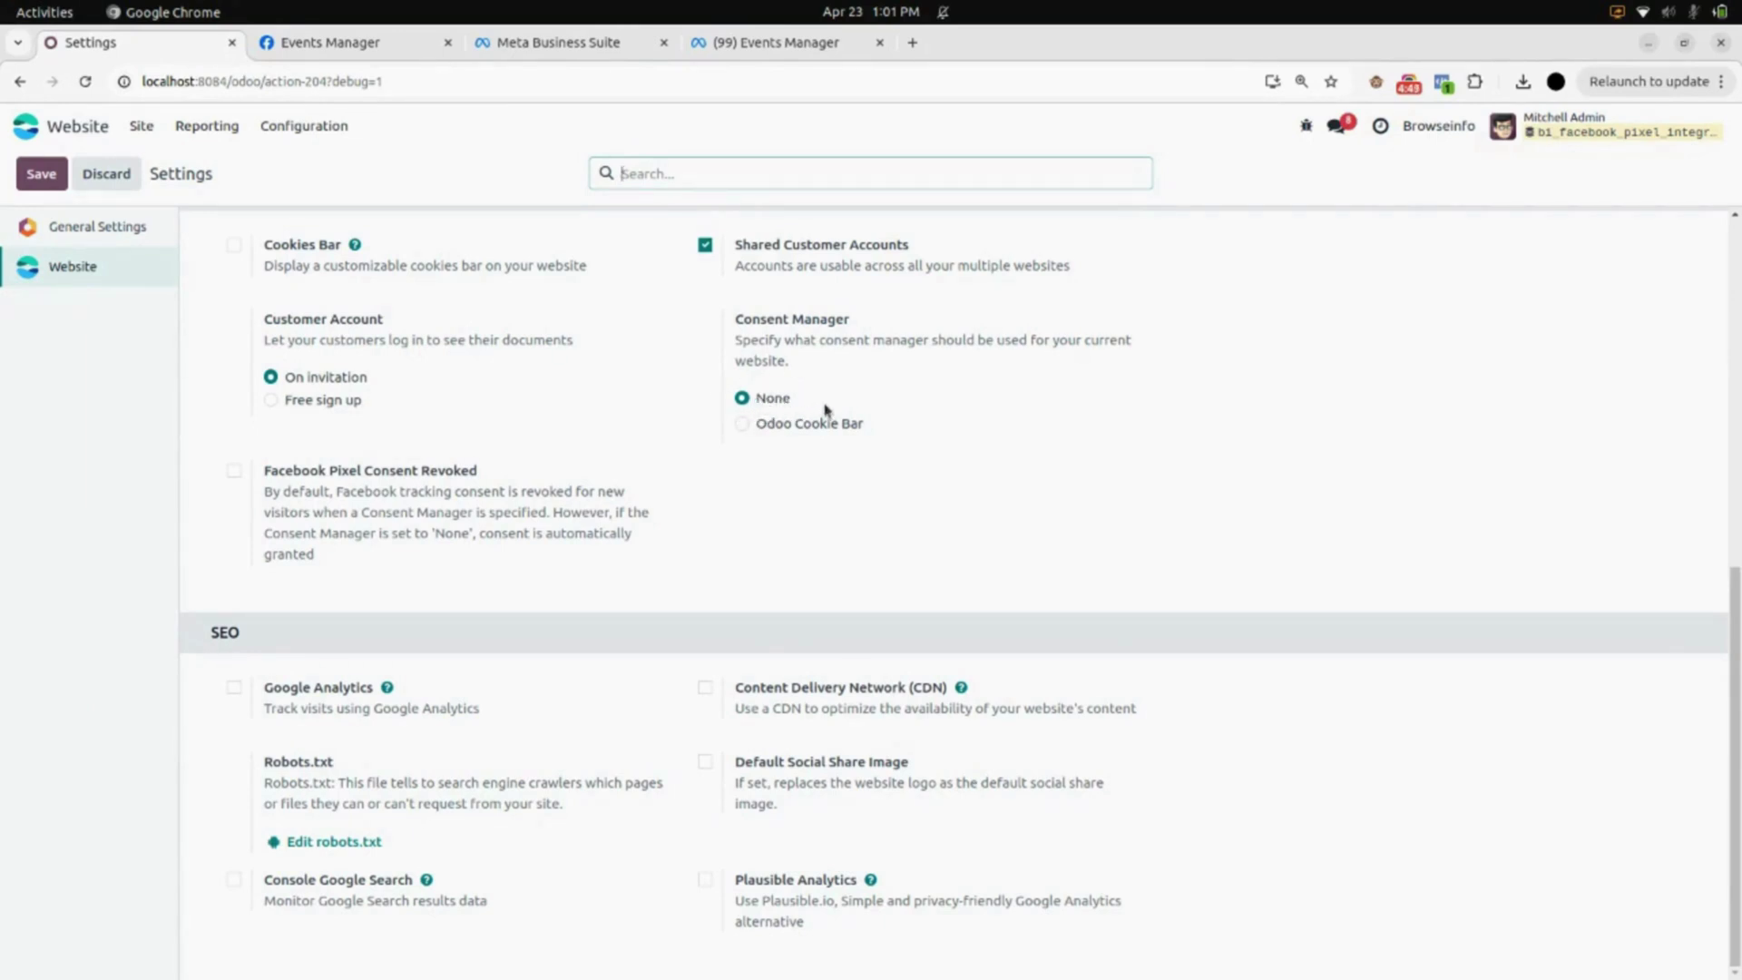
pyautogui.click(742, 424)
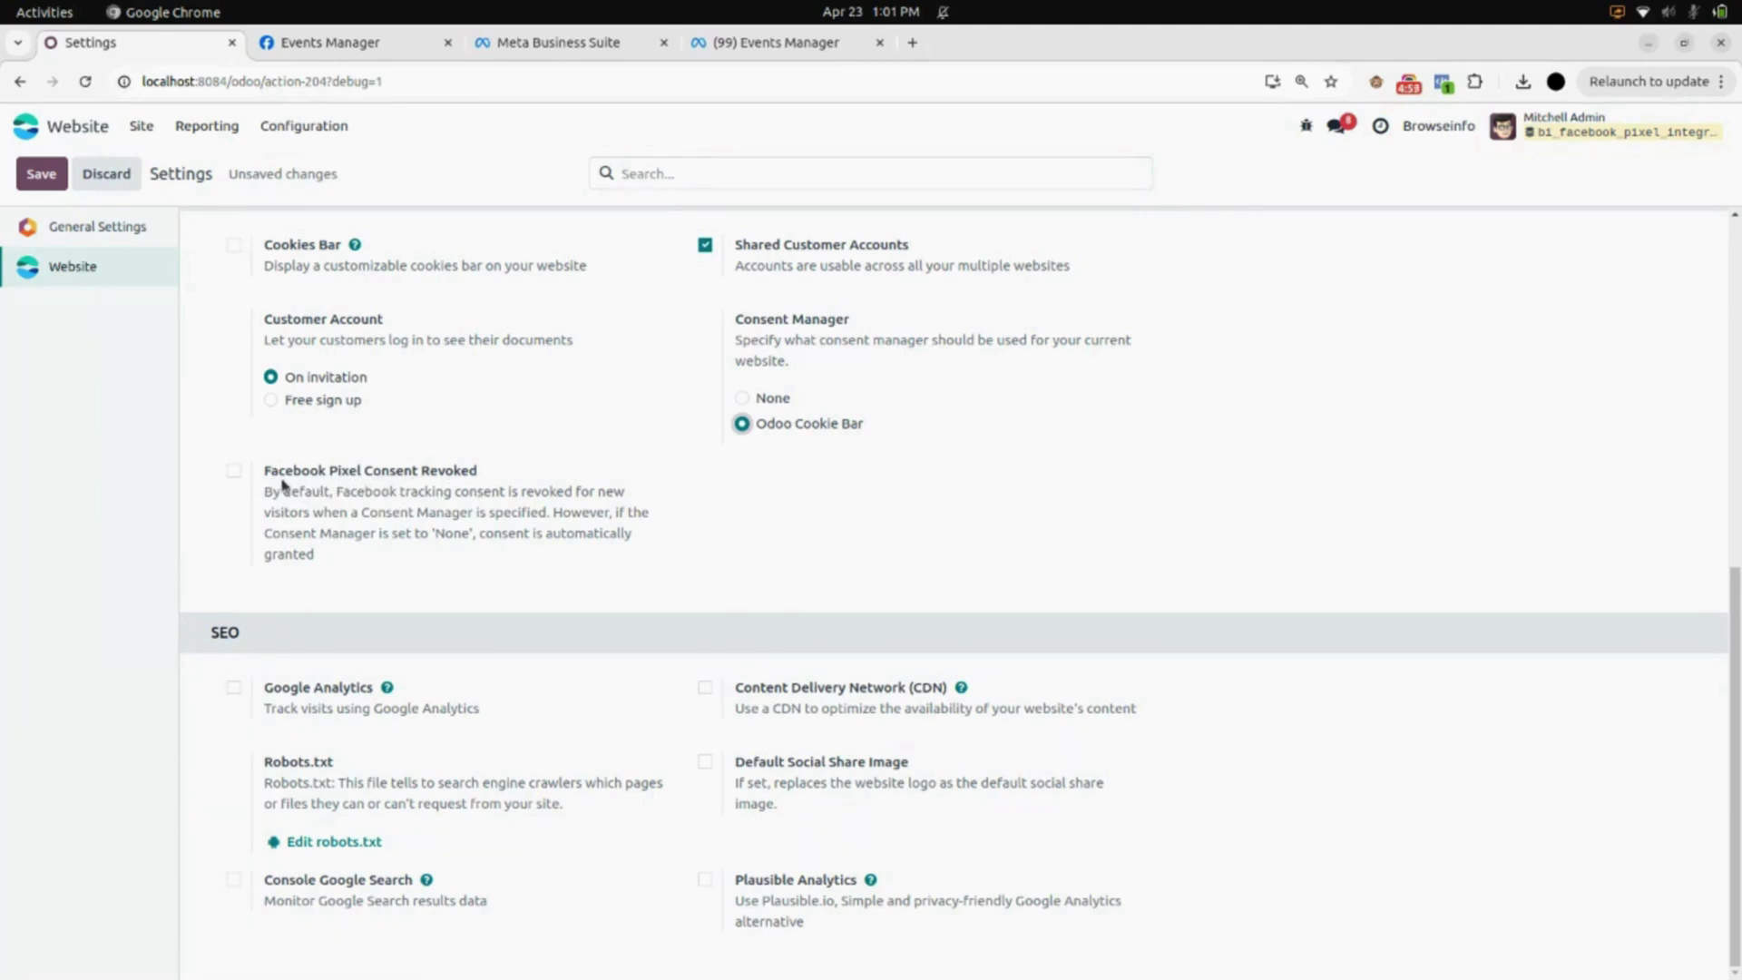
pyautogui.click(234, 471)
pyautogui.click(50, 179)
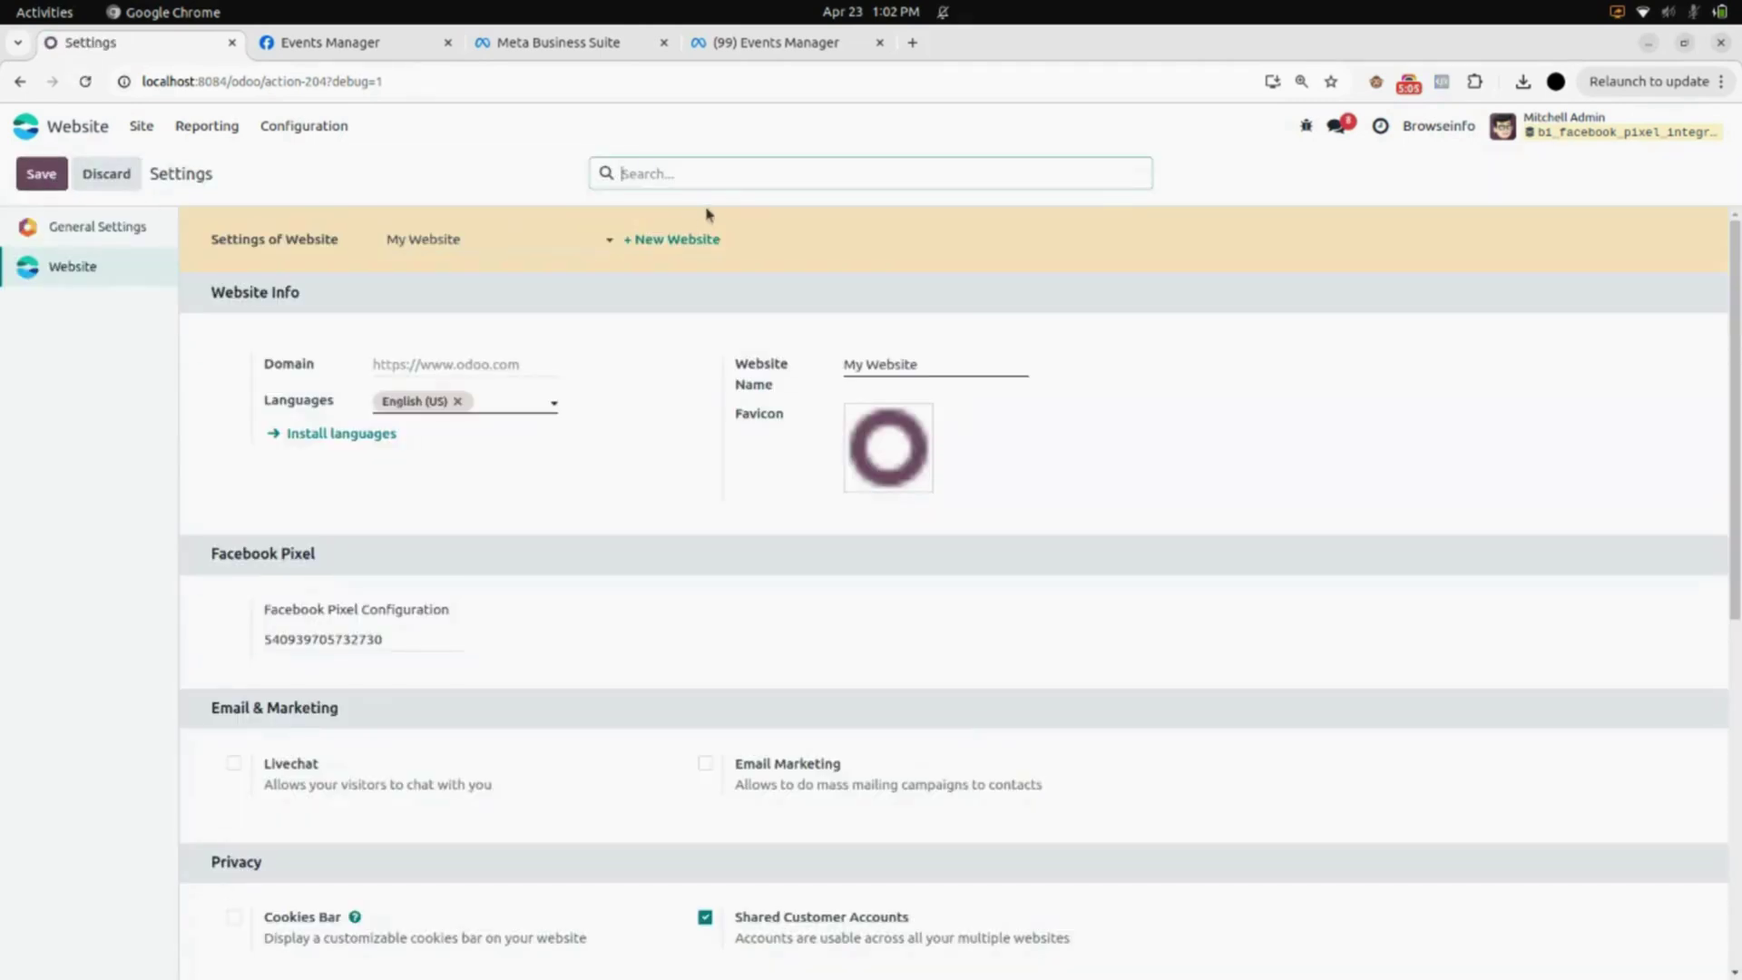
# Step: Check Meta Pixel Helper's results, then go to the website homepage via Site > Homepage
pyautogui.click(1444, 90)
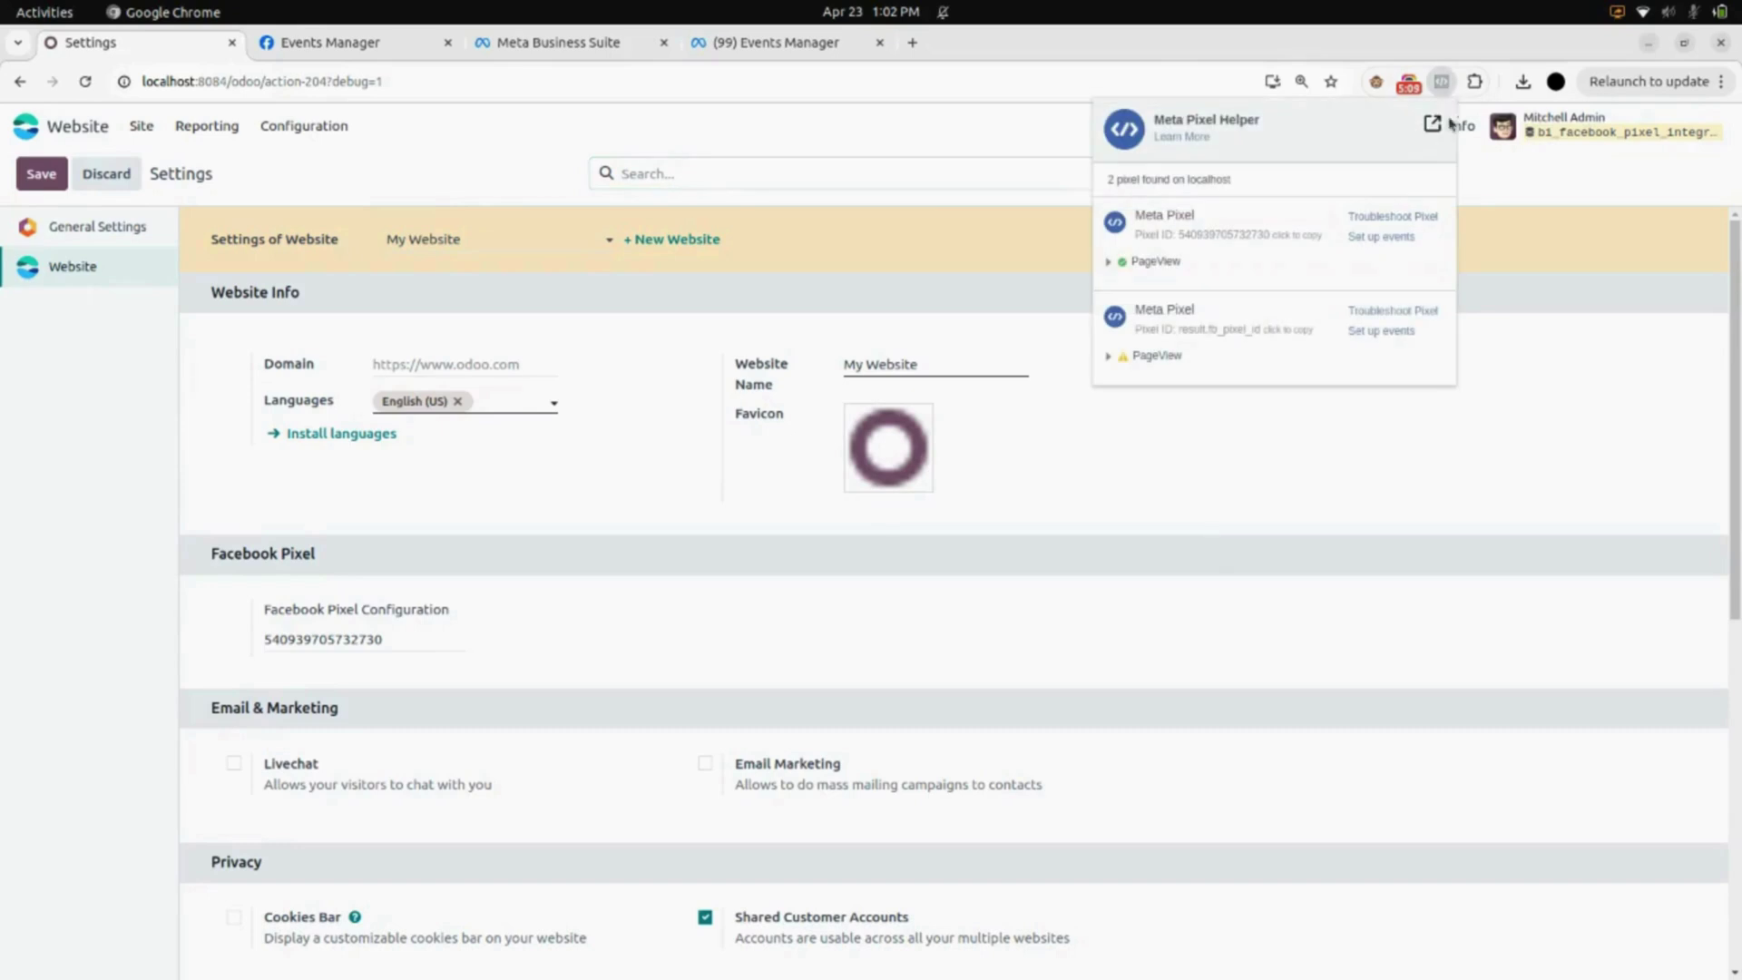
pyautogui.click(1479, 272)
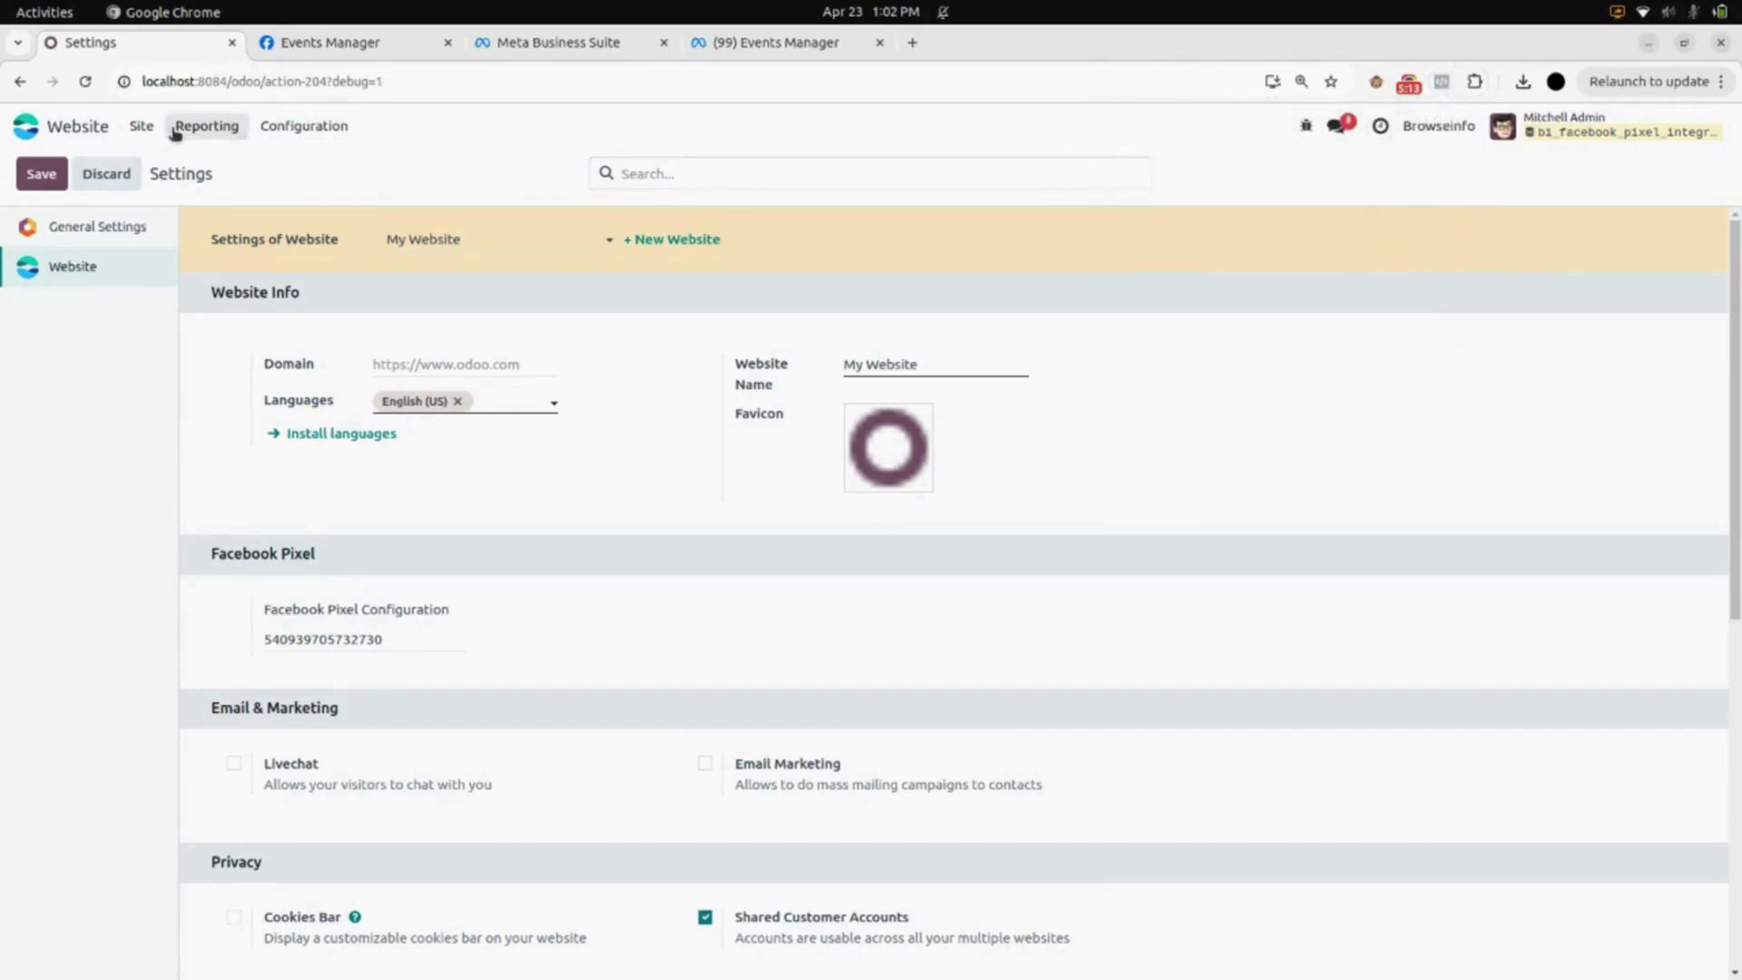
pyautogui.click(142, 127)
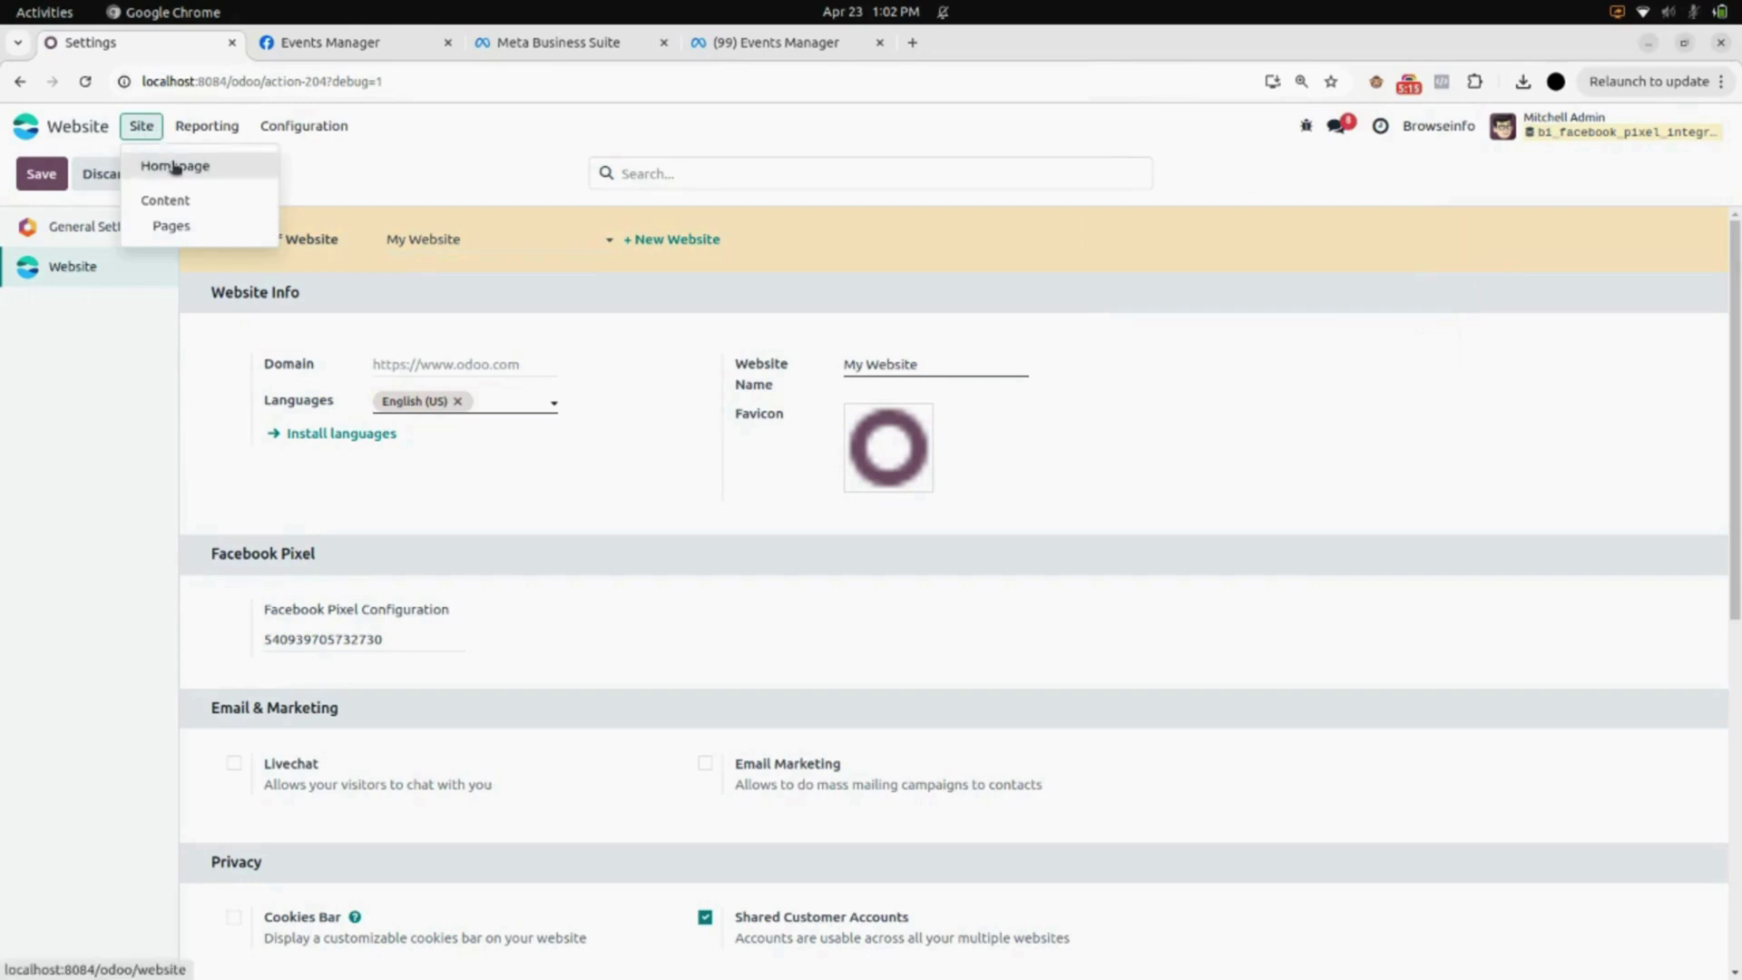
pyautogui.click(175, 167)
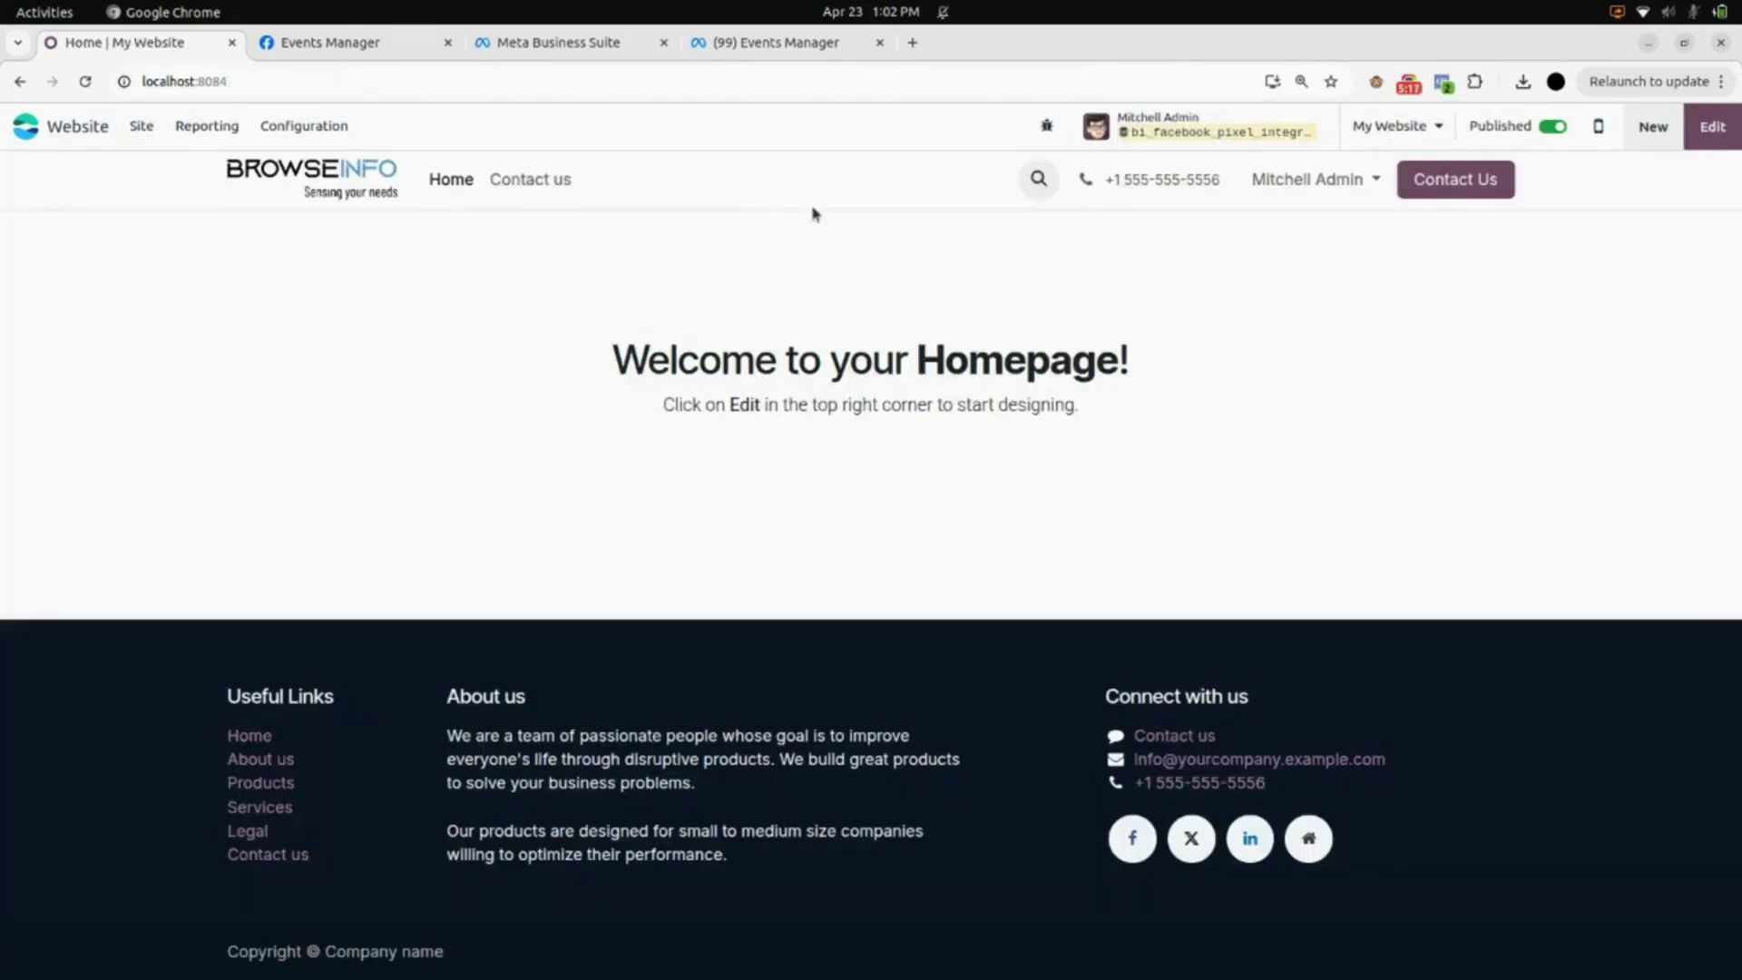
# Step: Reload the homepage and recheck Meta Pixel Helper for PageView events
pyautogui.click(1449, 91)
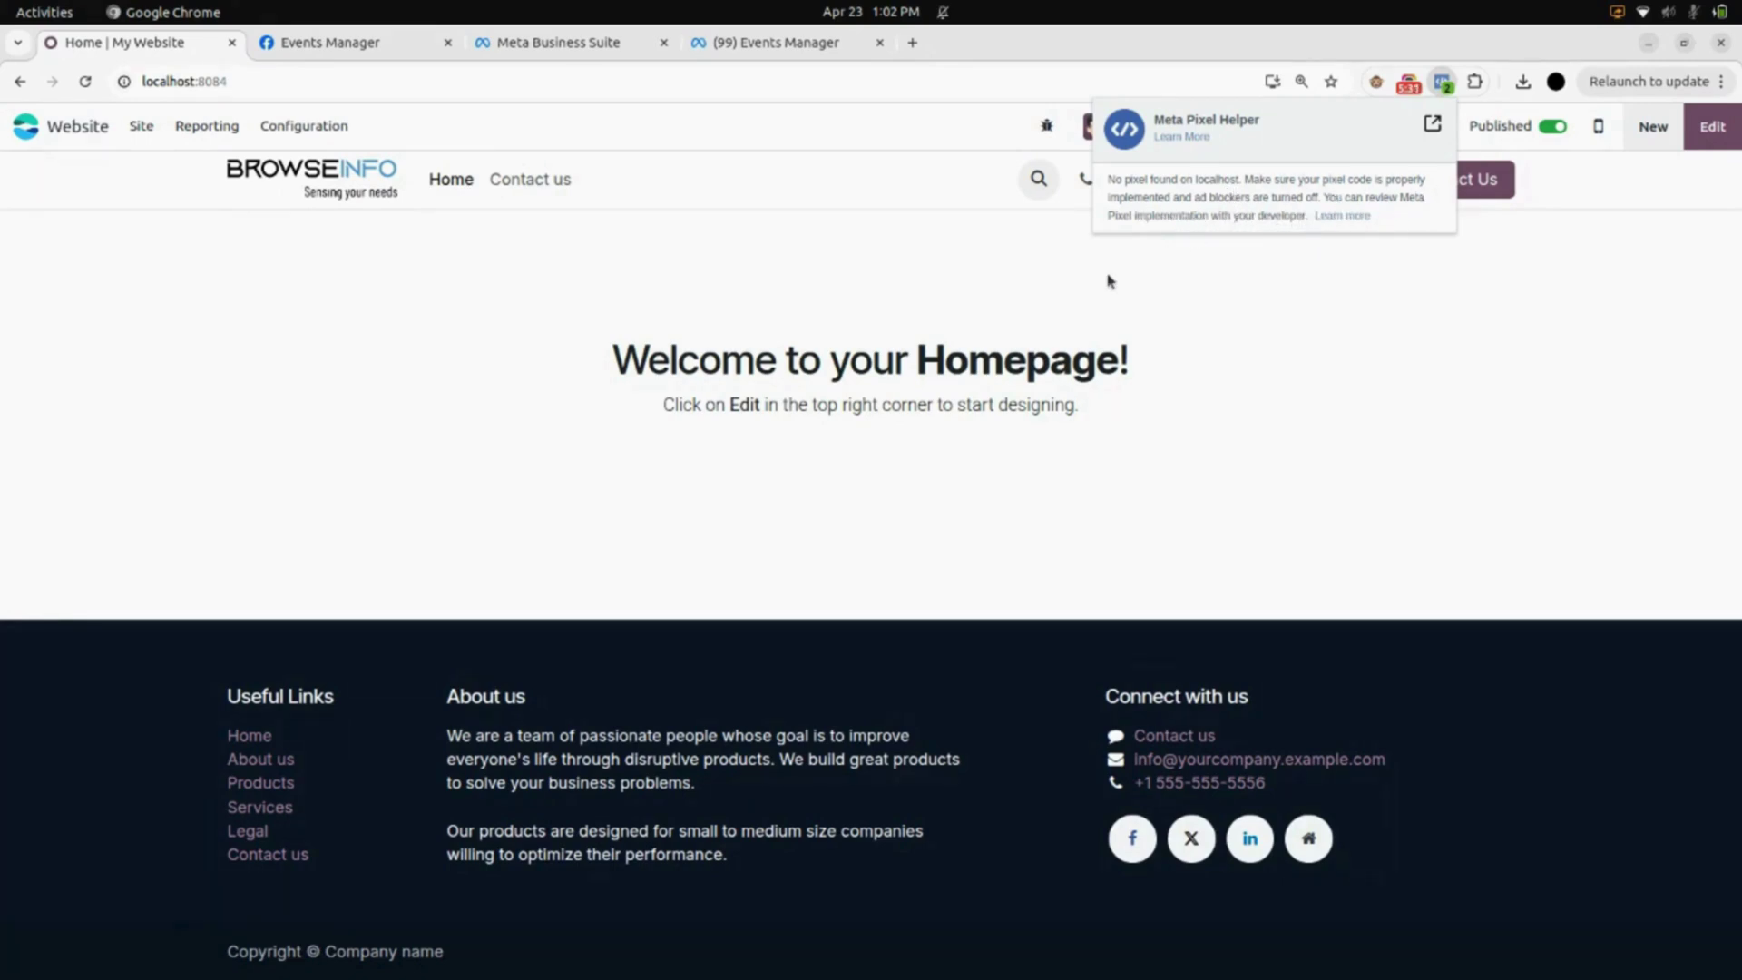
pyautogui.hotkey('ctrl', 'r')
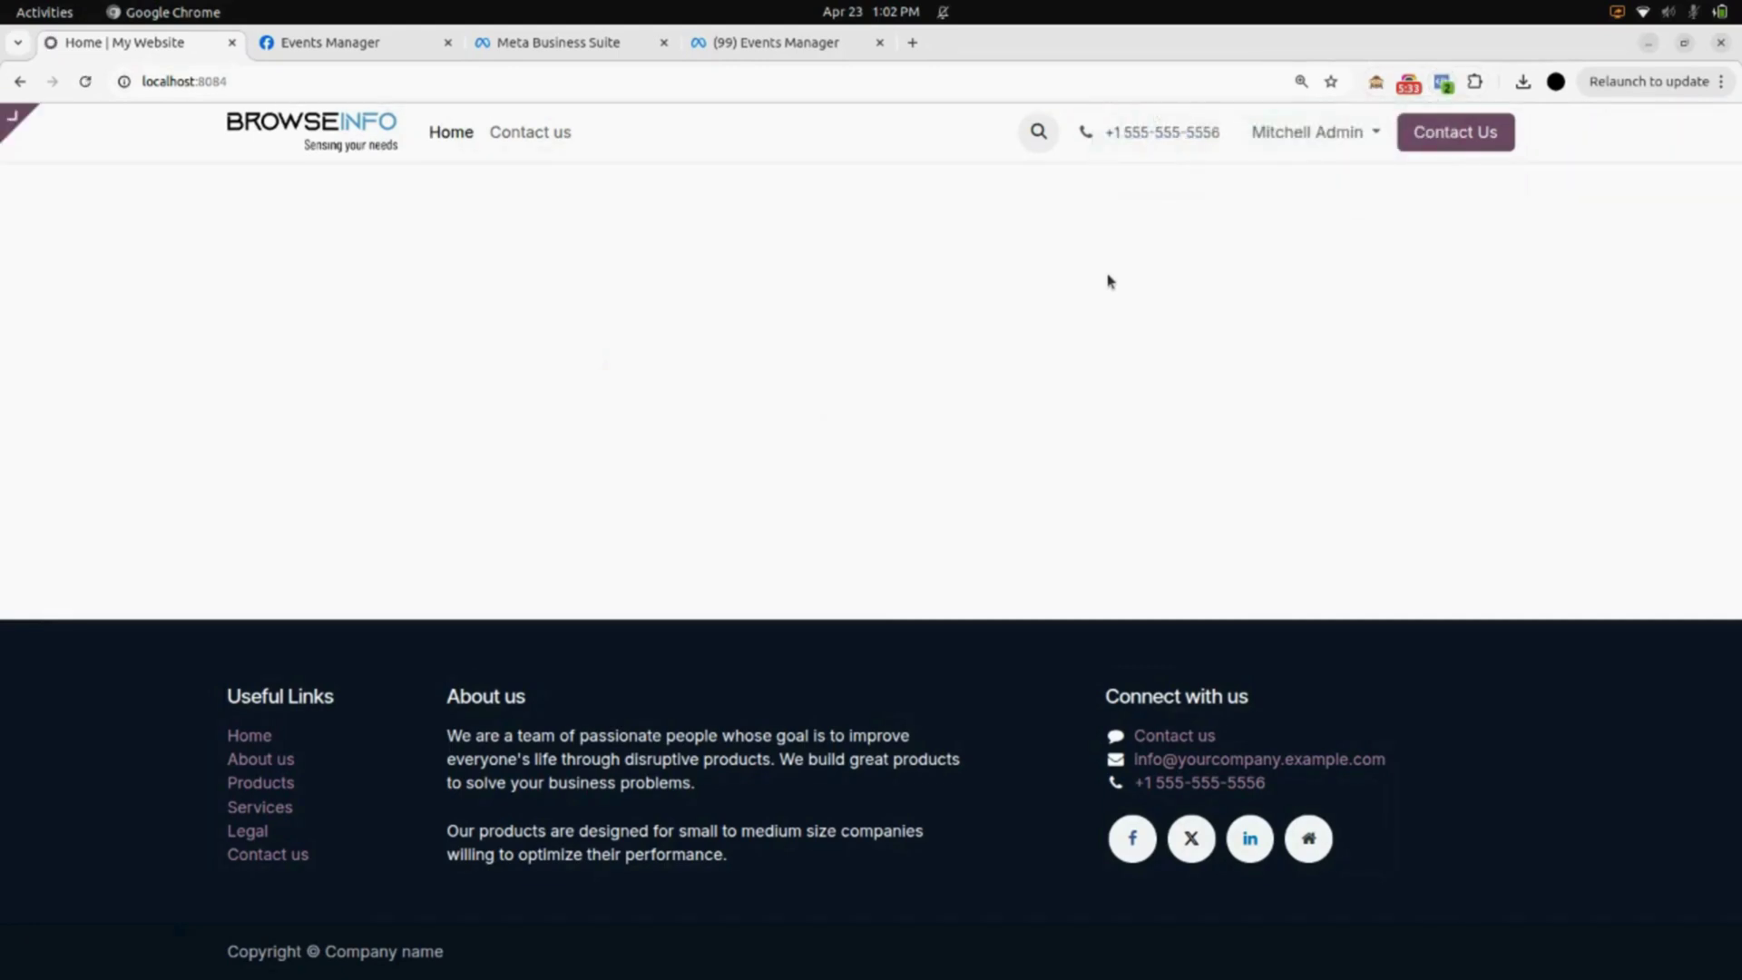
pyautogui.click(1444, 85)
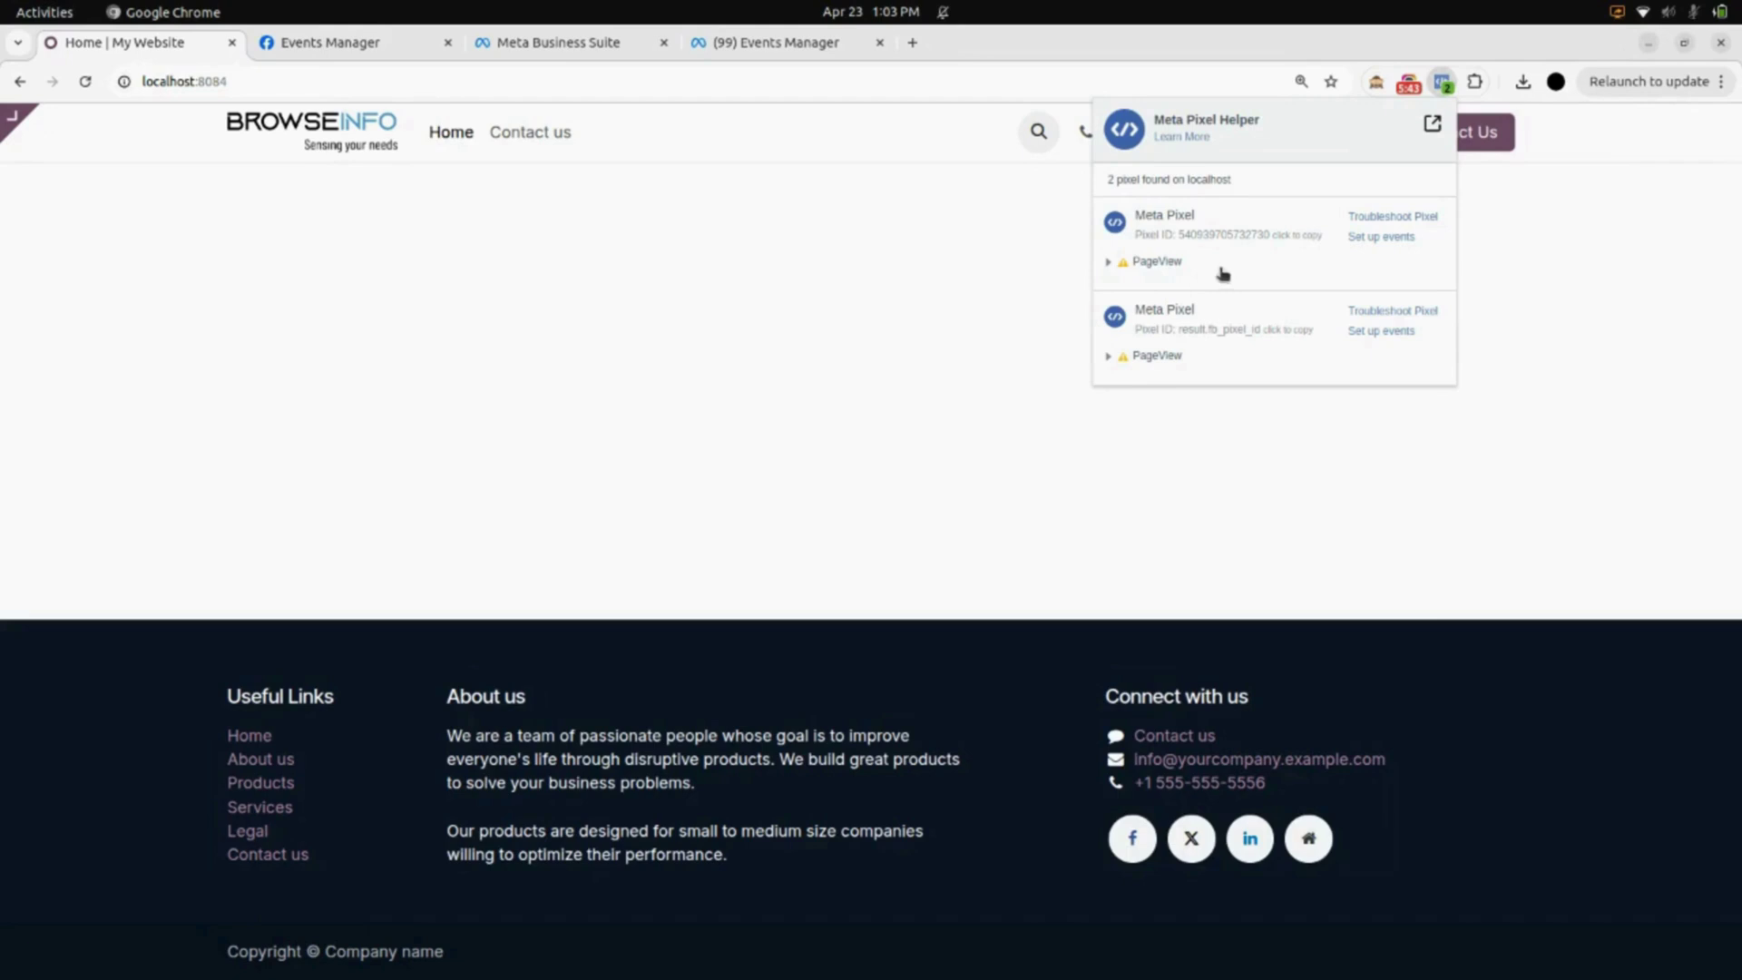
pyautogui.click(911, 313)
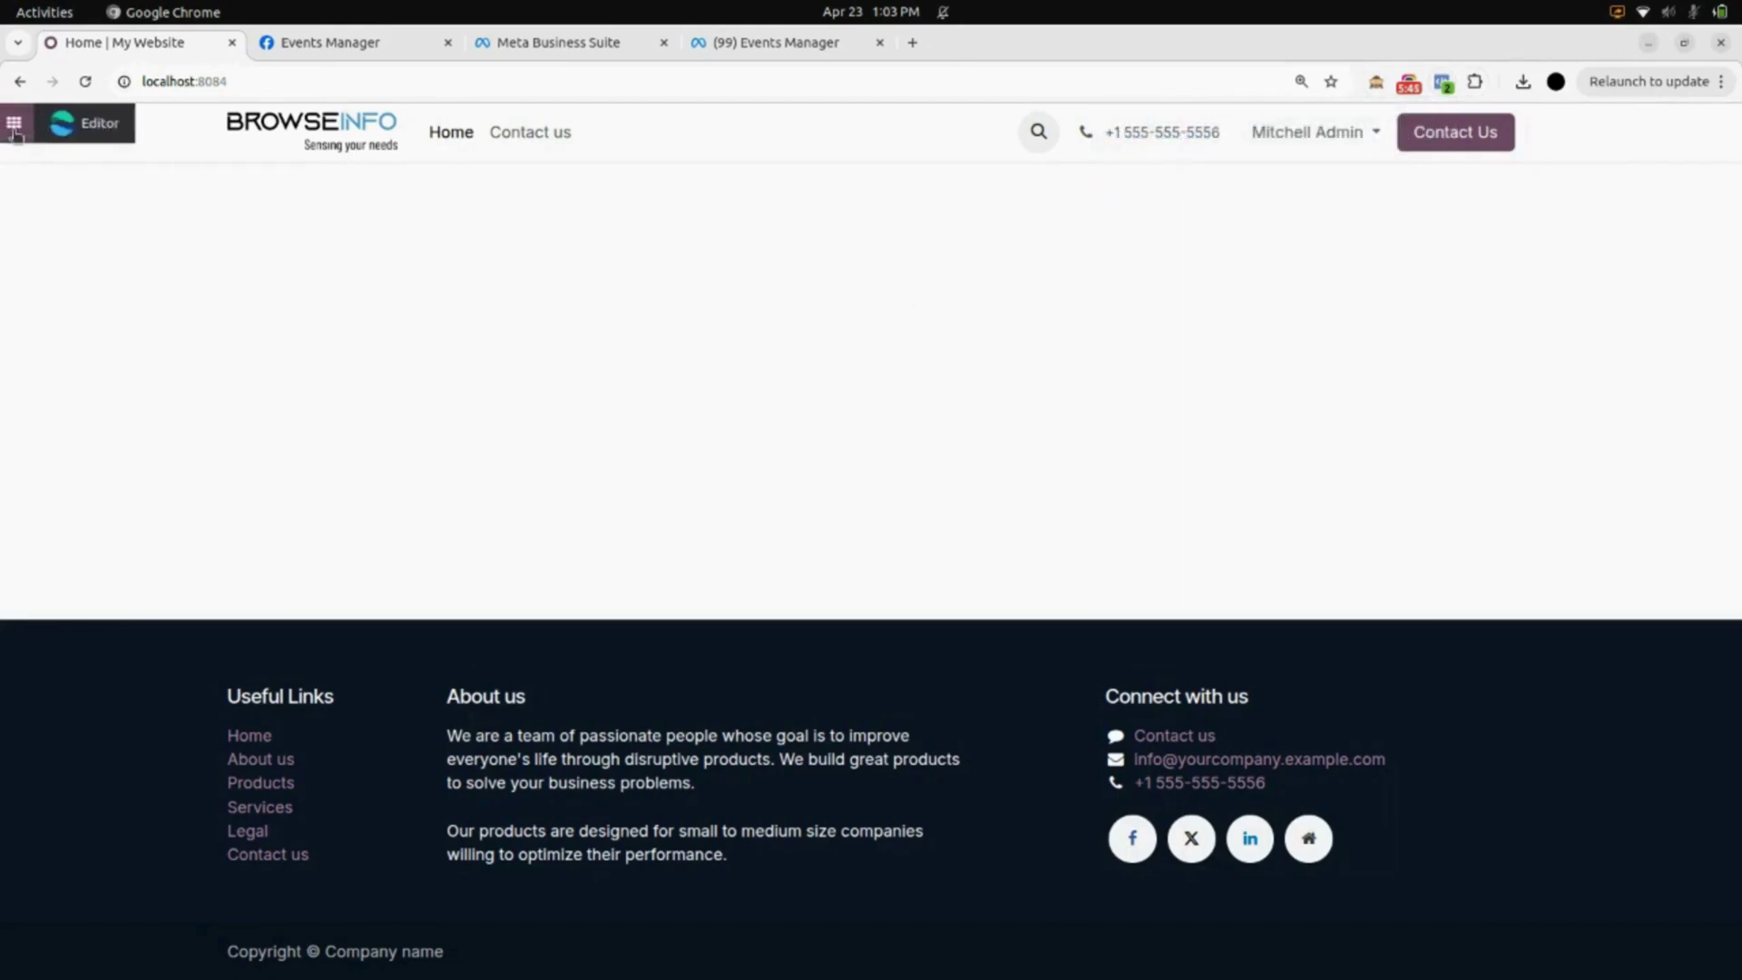
# Step: Untick Facebook Pixel Consent Revoked, set Consent Manager back to None, and save
pyautogui.click(85, 133)
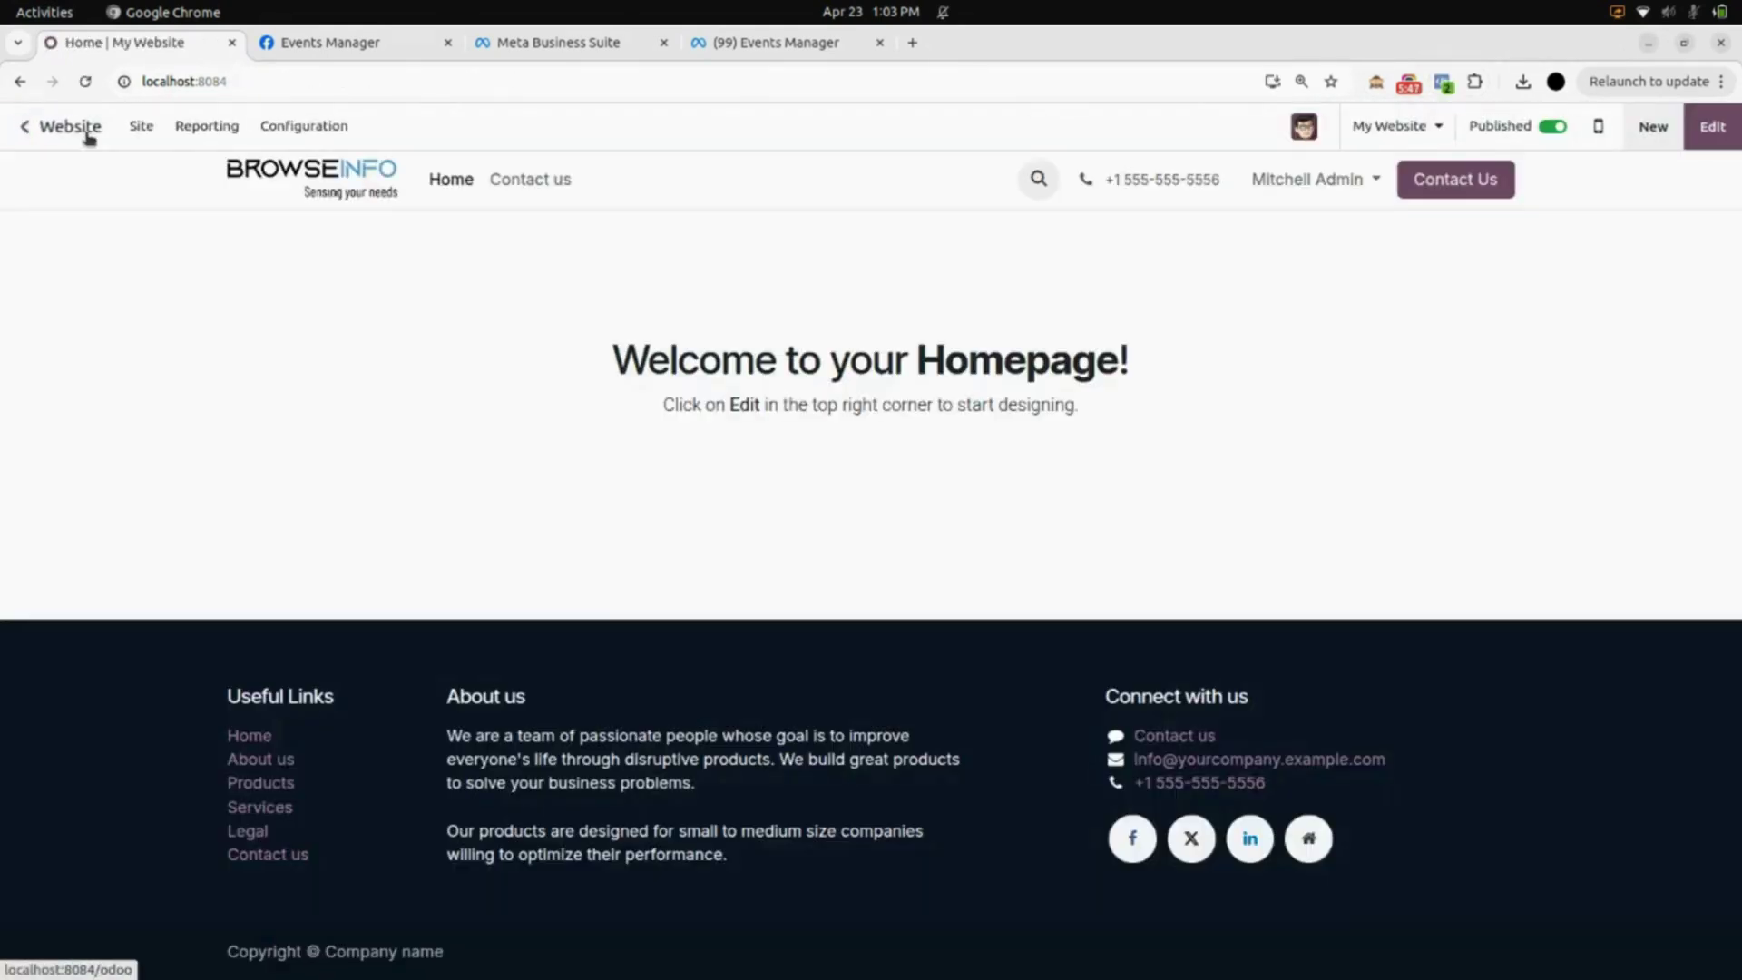
pyautogui.click(286, 134)
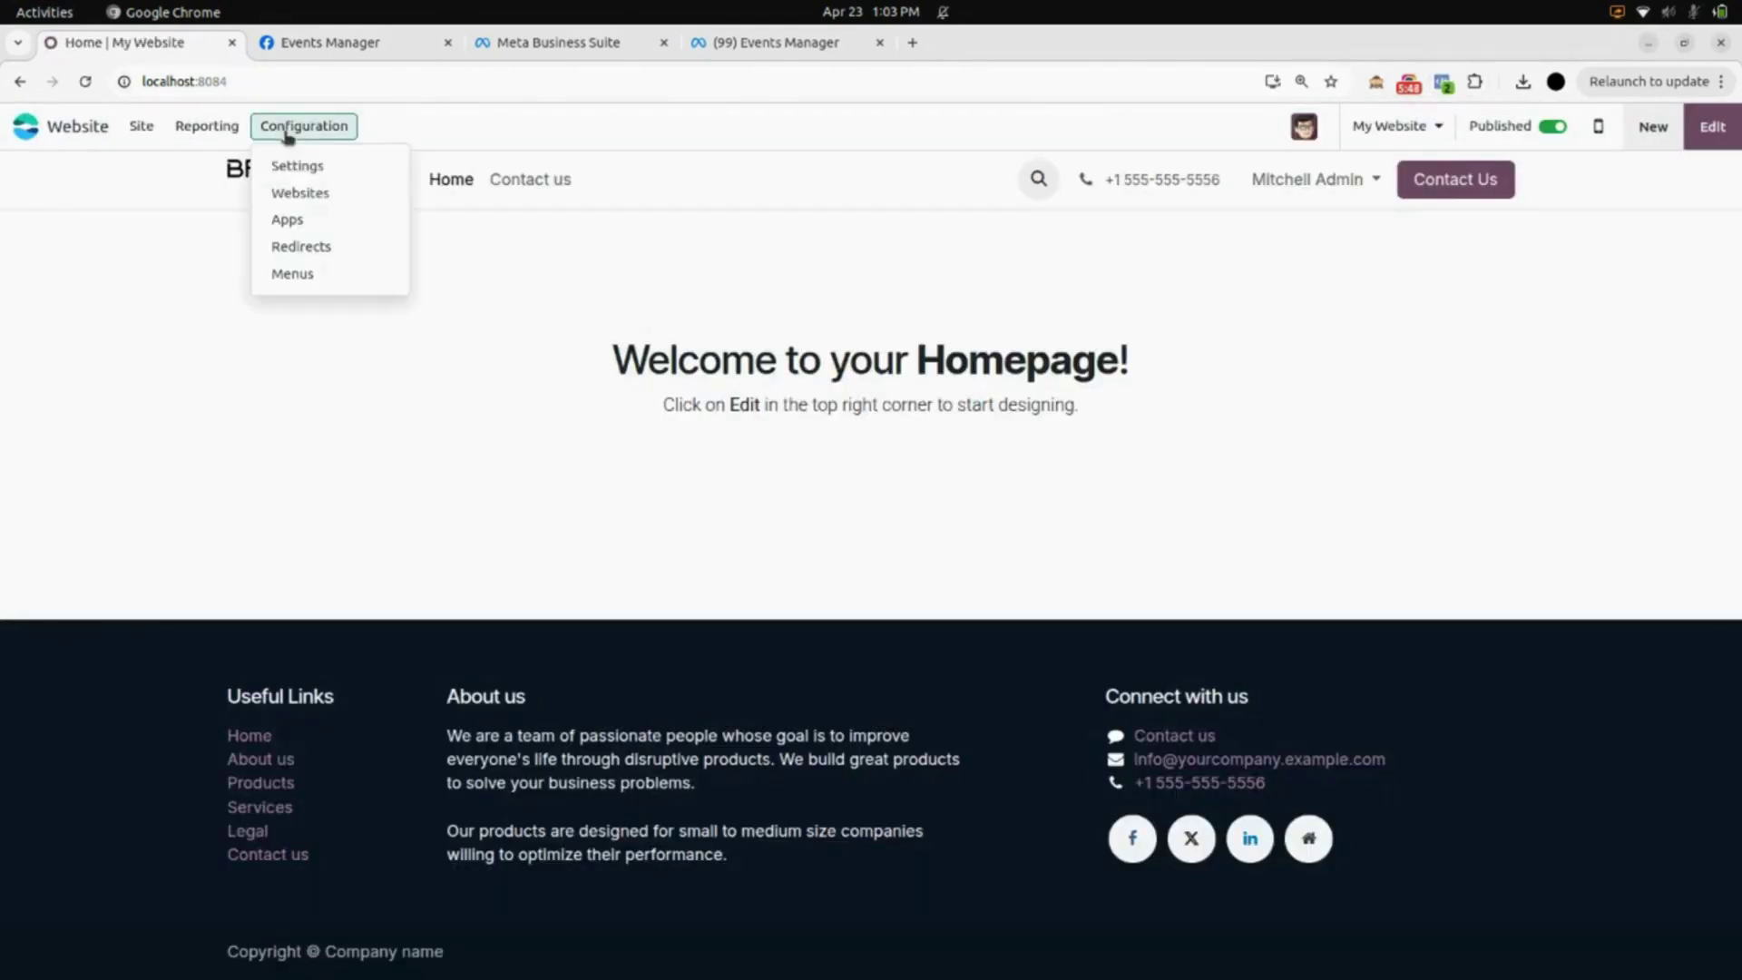
pyautogui.click(309, 171)
pyautogui.scroll(-7, 385, 478)
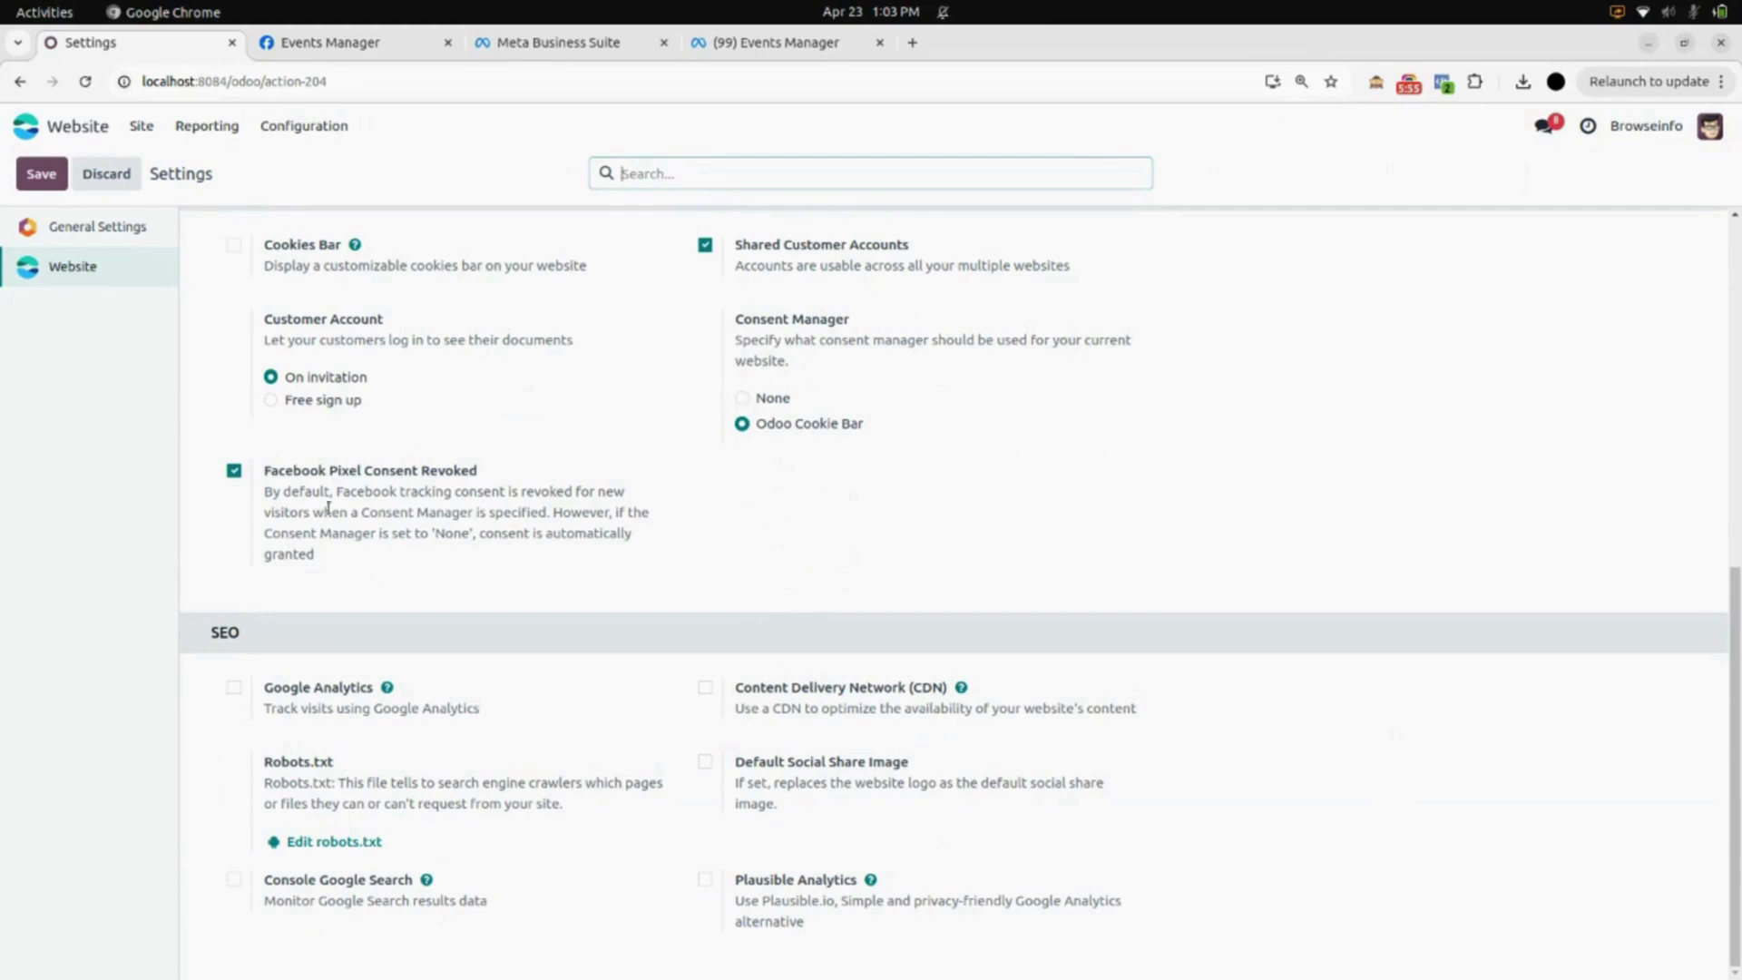
pyautogui.click(235, 471)
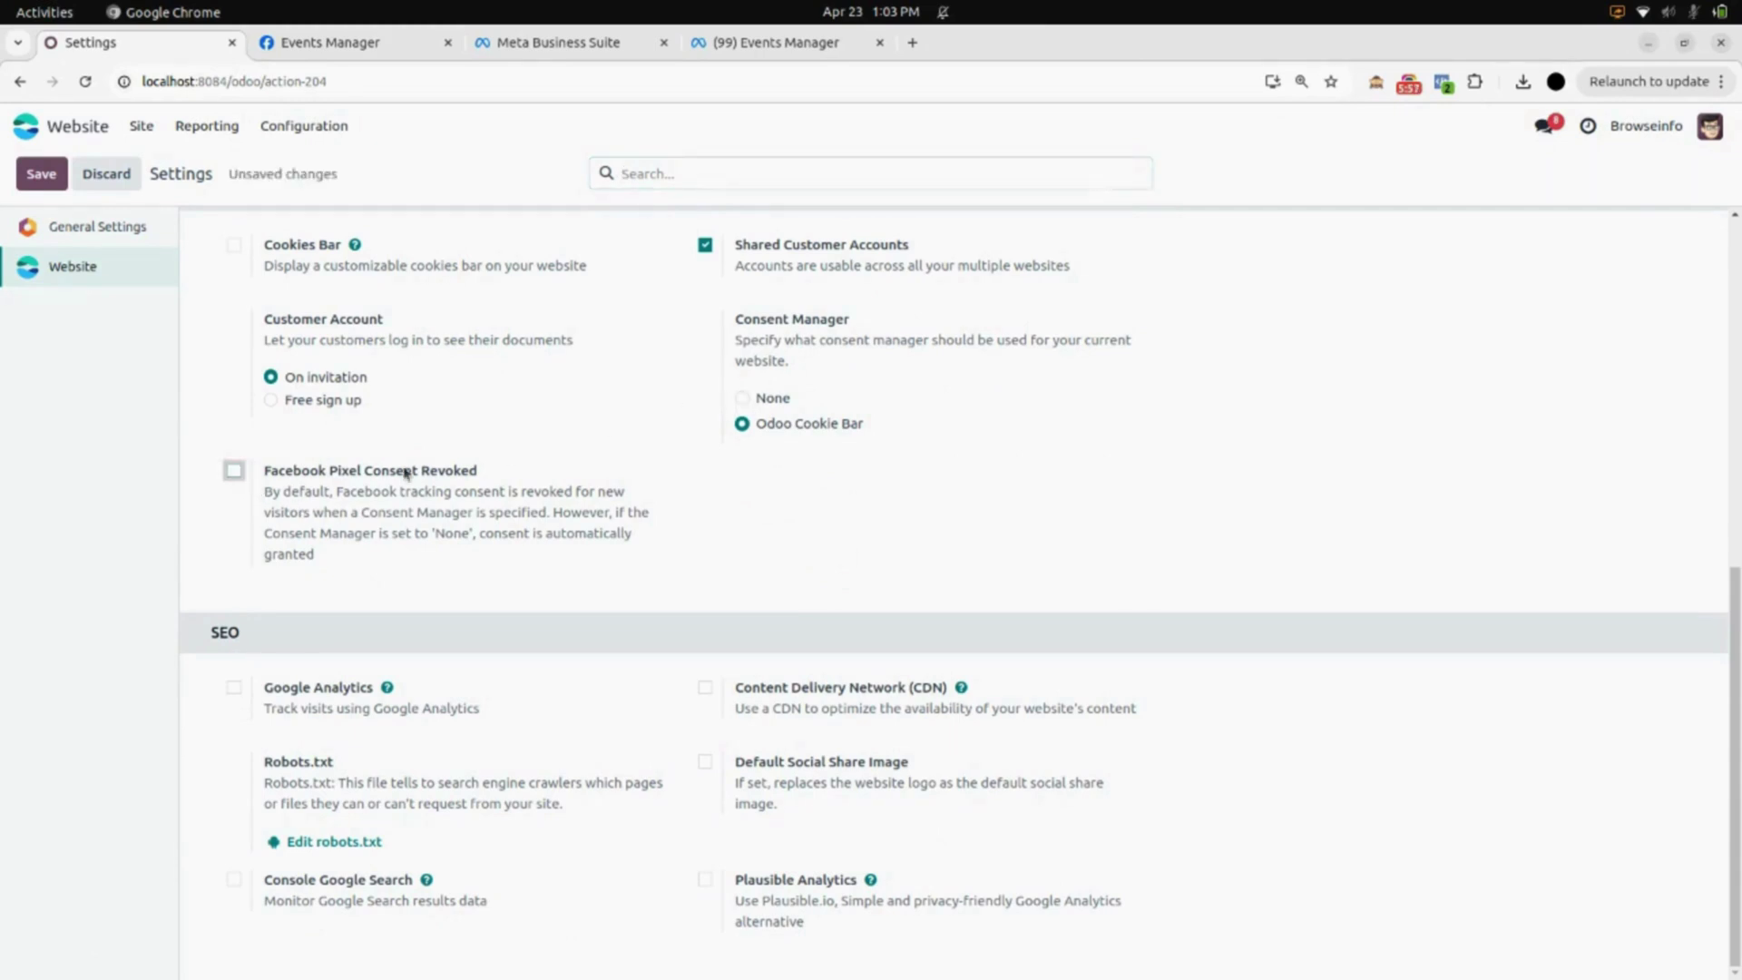
pyautogui.click(742, 397)
pyautogui.click(36, 174)
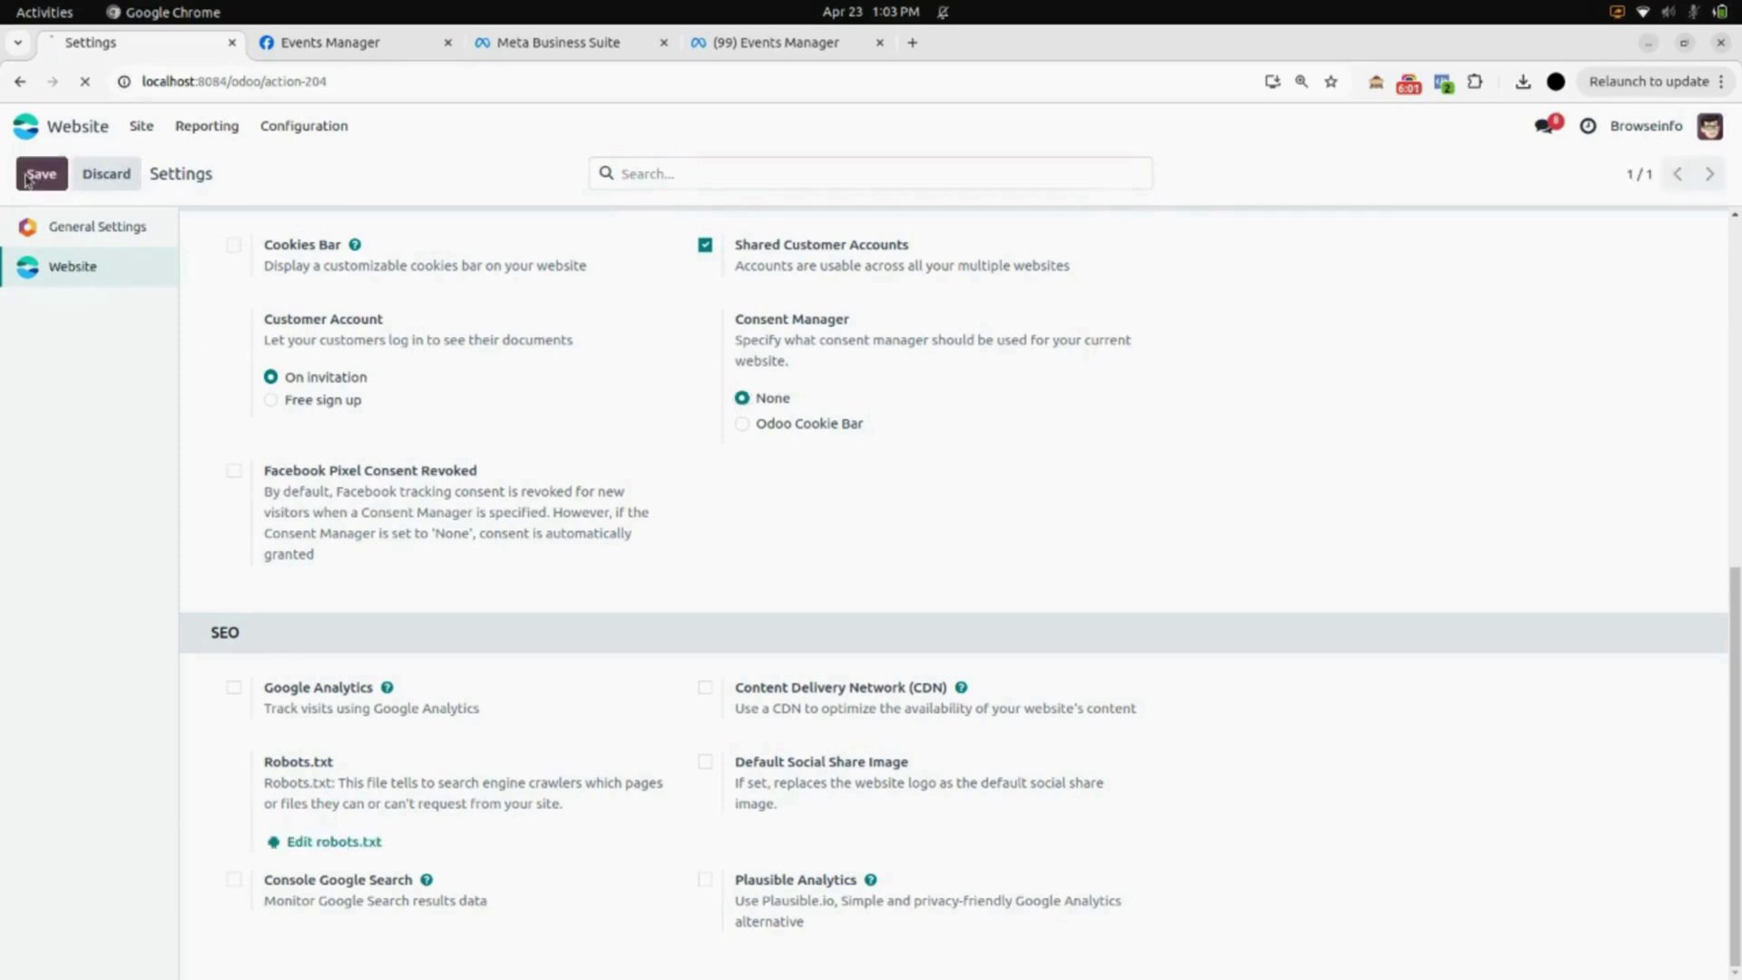
pyautogui.click(140, 127)
pyautogui.click(161, 169)
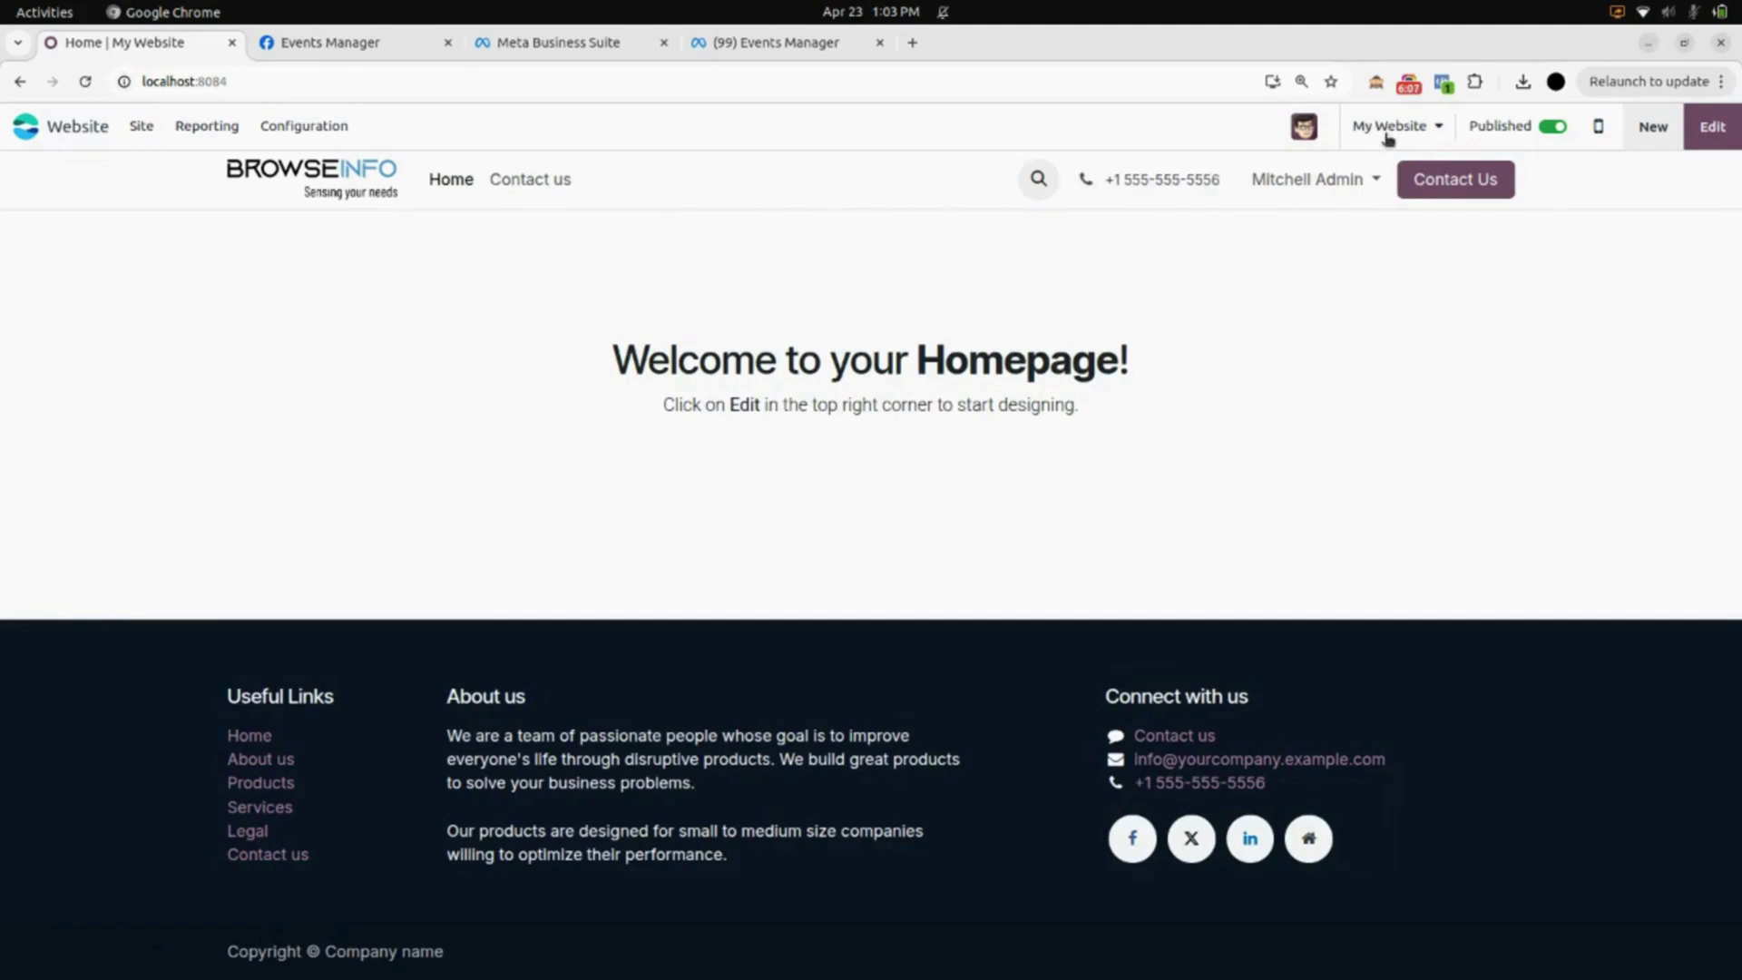
pyautogui.click(1443, 82)
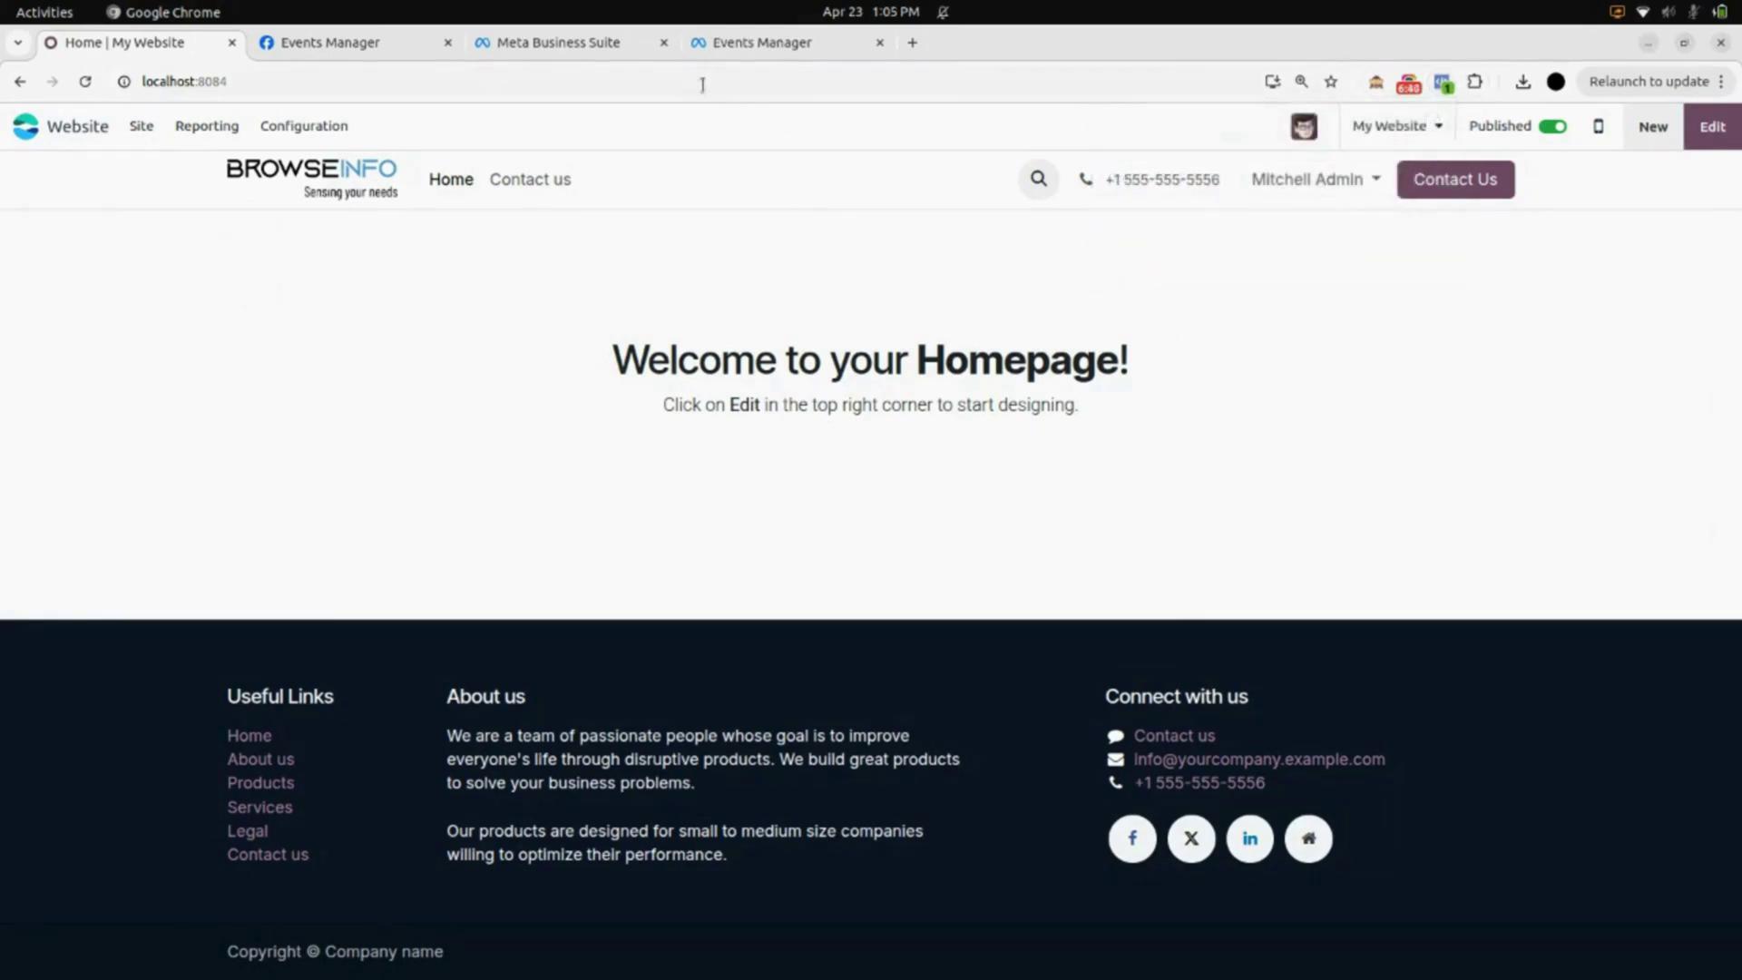
# Step: Open the Facebook Pixel Advance dataset in Meta Events Manager to review its PageView activity
pyautogui.click(785, 45)
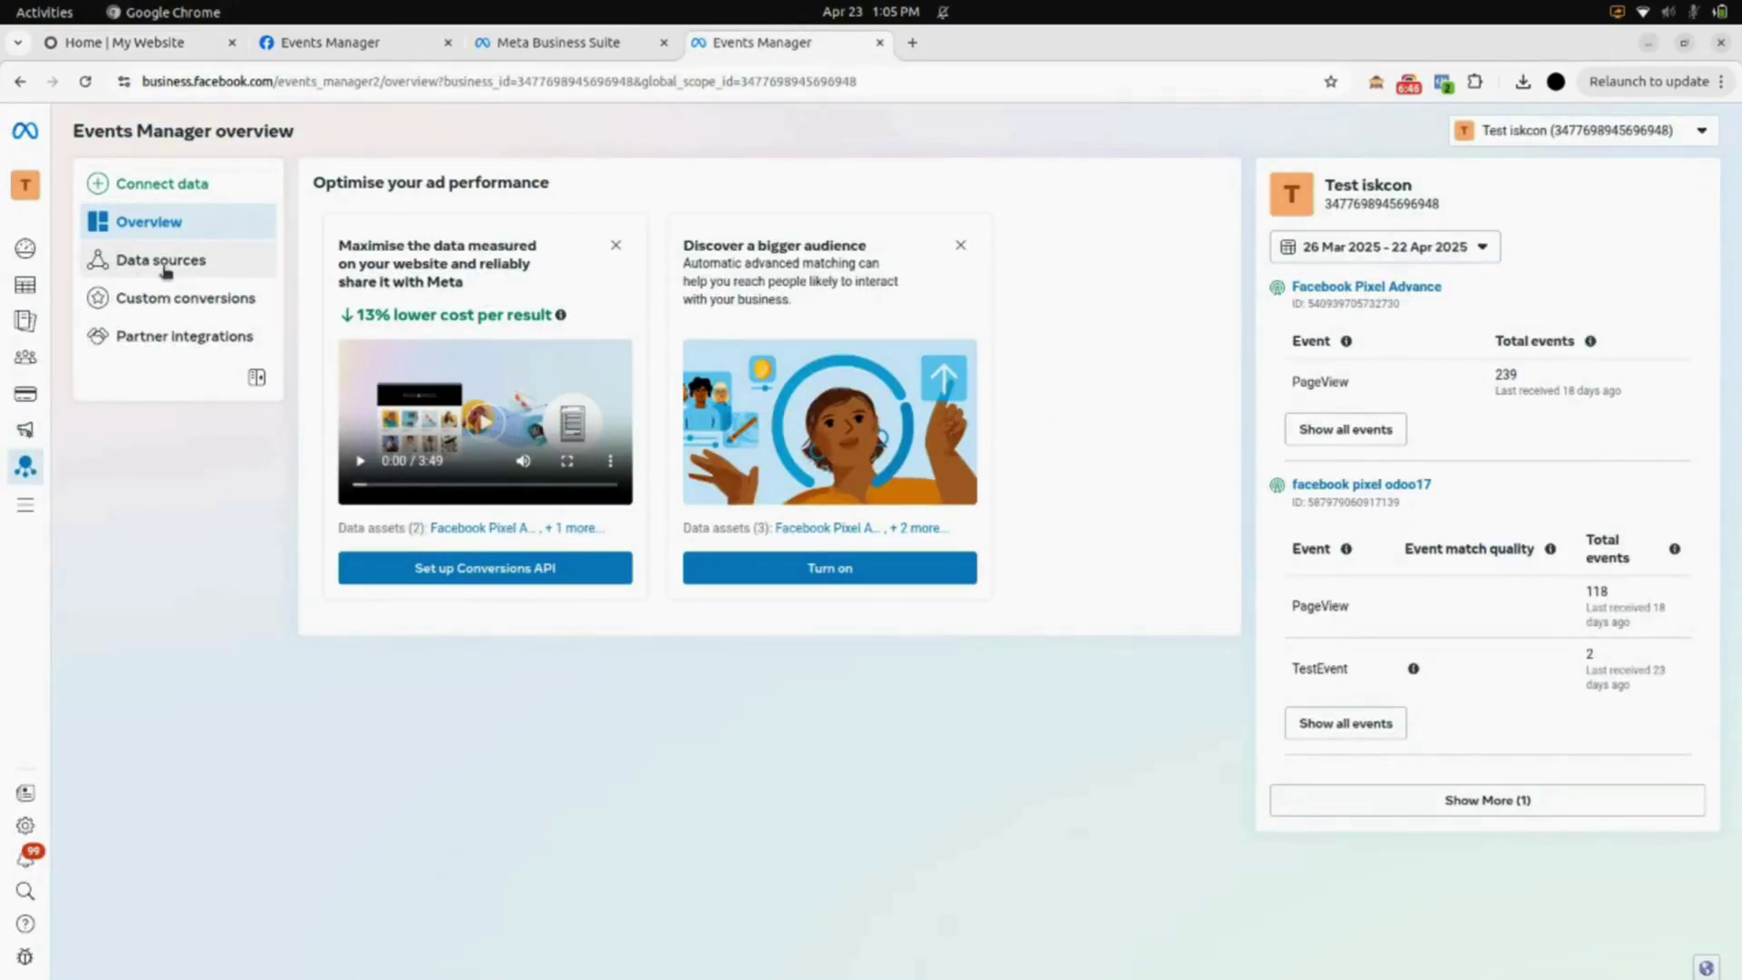
pyautogui.click(196, 270)
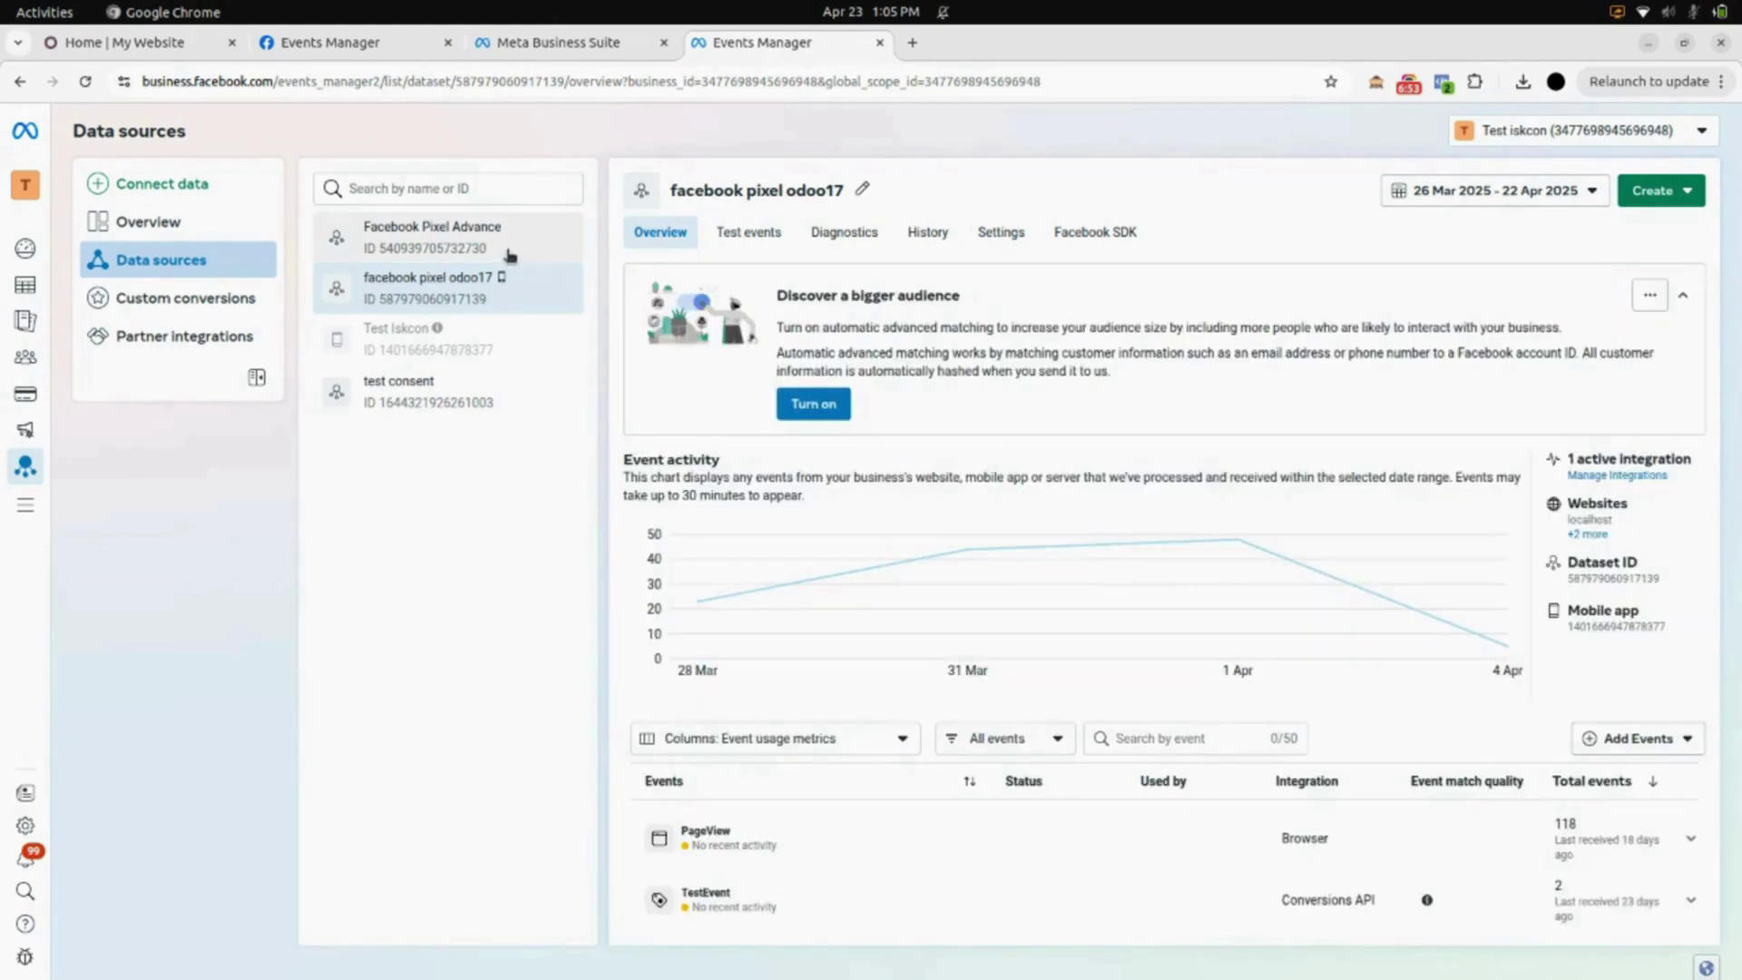
pyautogui.click(511, 256)
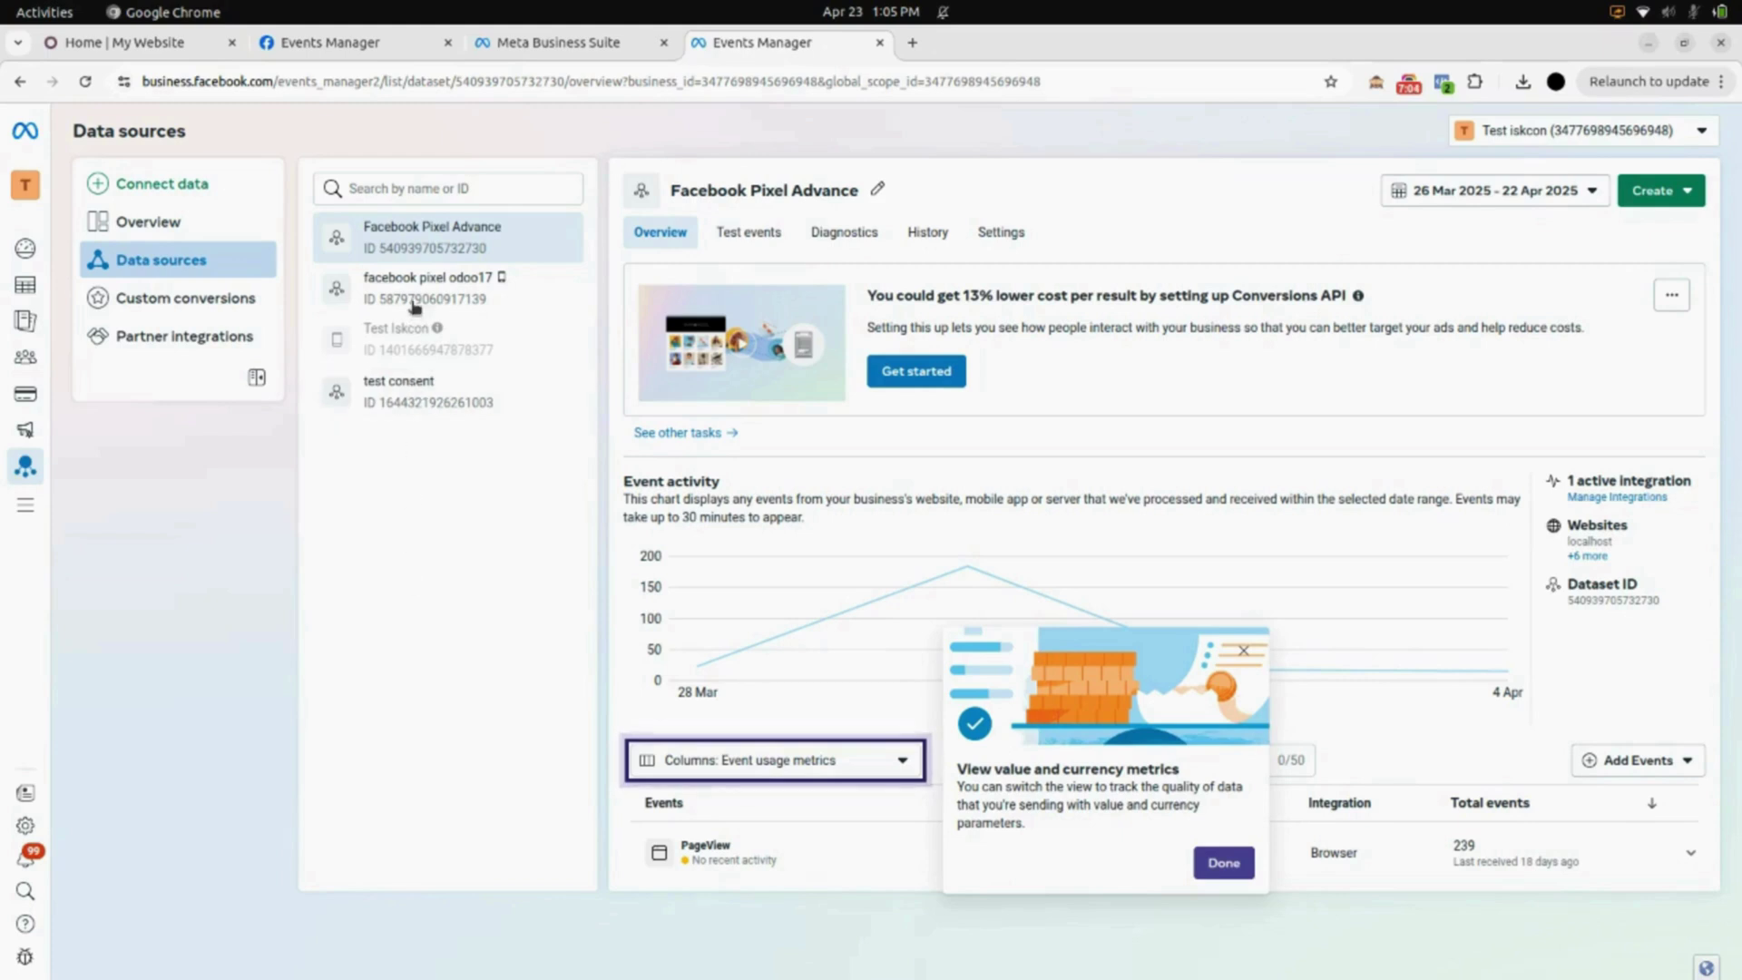
# Step: Return to the Odoo home screen listing Discuss, Website, Link Tracker, Apps and Settings
pyautogui.moveTo(396, 230)
pyautogui.click(172, 43)
pyautogui.click(86, 126)
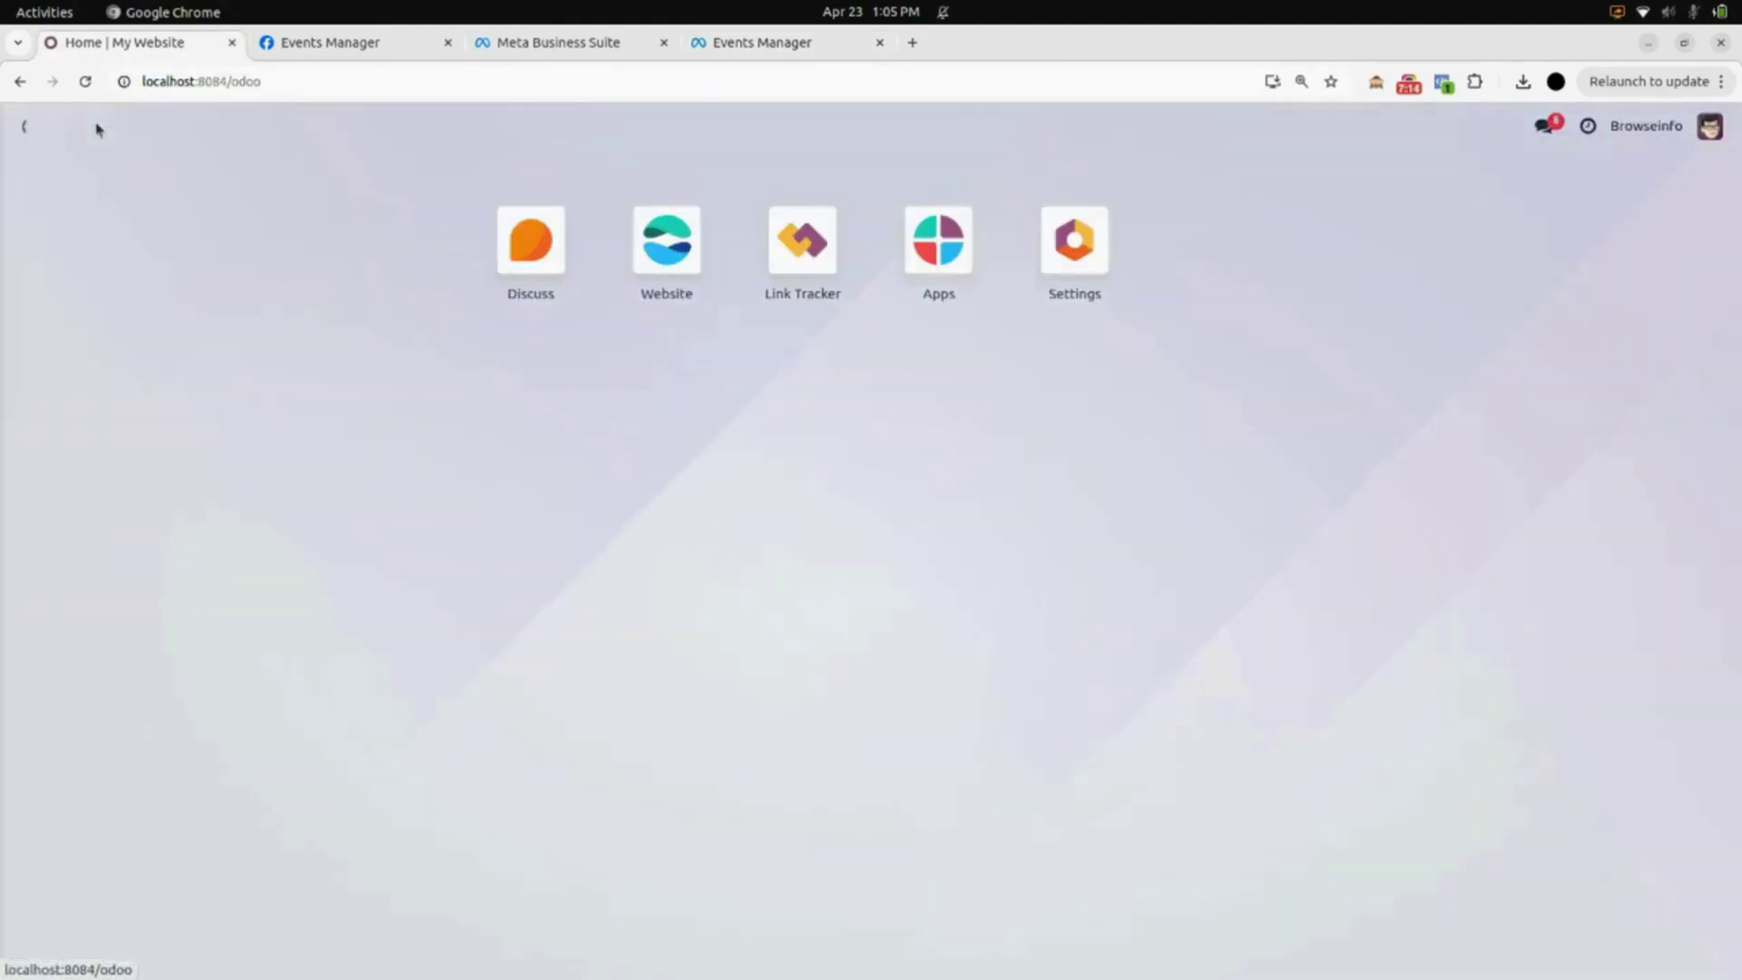